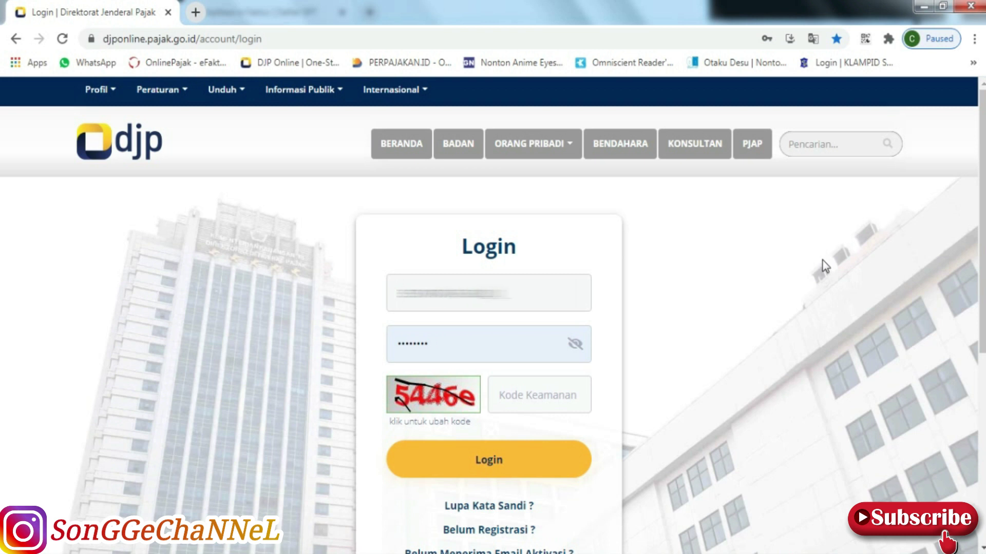
Step: After a failed login attempt, clear the saved password and retype the account password
{"action": "key", "text": "Return"}
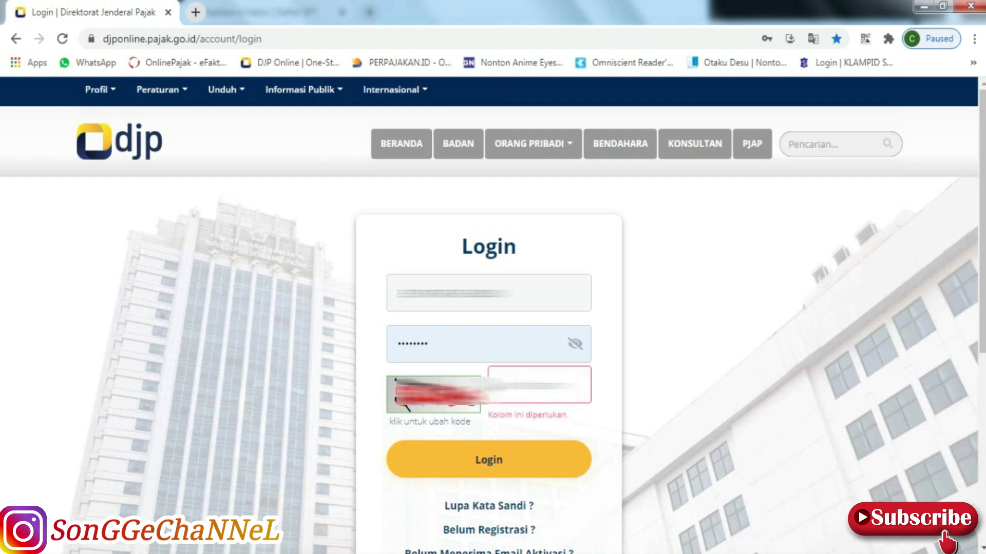
{"action": "left_click", "coordinate": [424, 352]}
{"action": "double_click", "coordinate": [437, 346]}
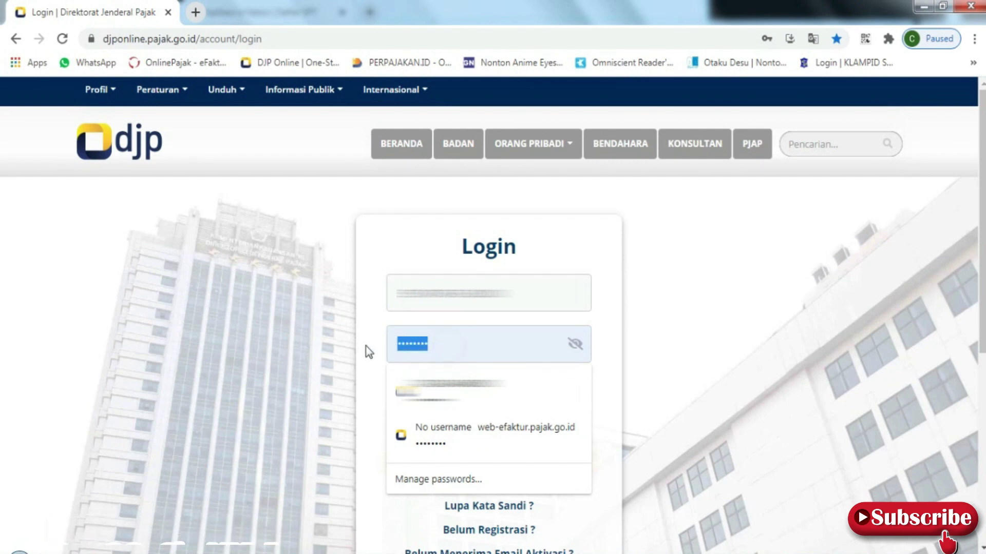
{"action": "key", "text": "BackSpace"}
{"action": "type", "text": "••••••"}
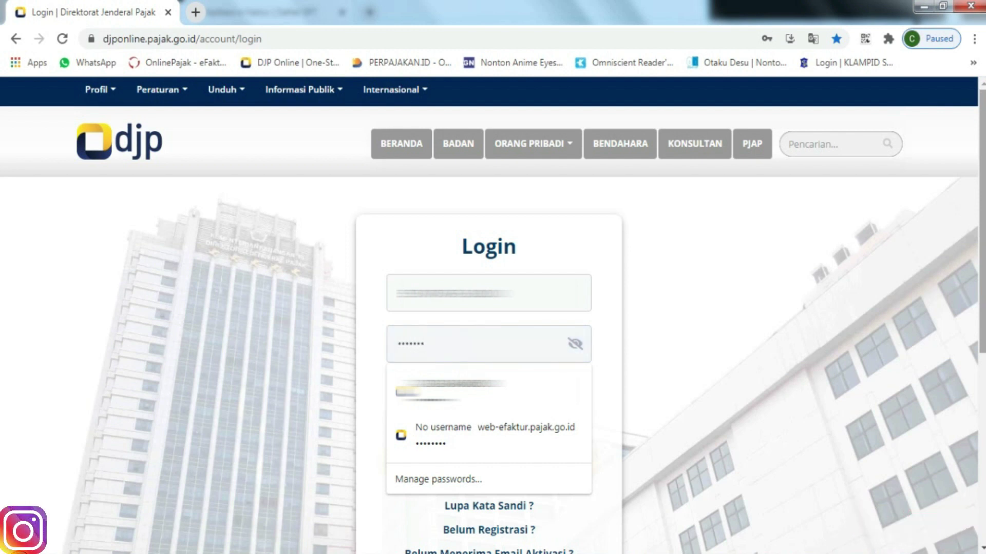
{"action": "type", "text": "•••••"}
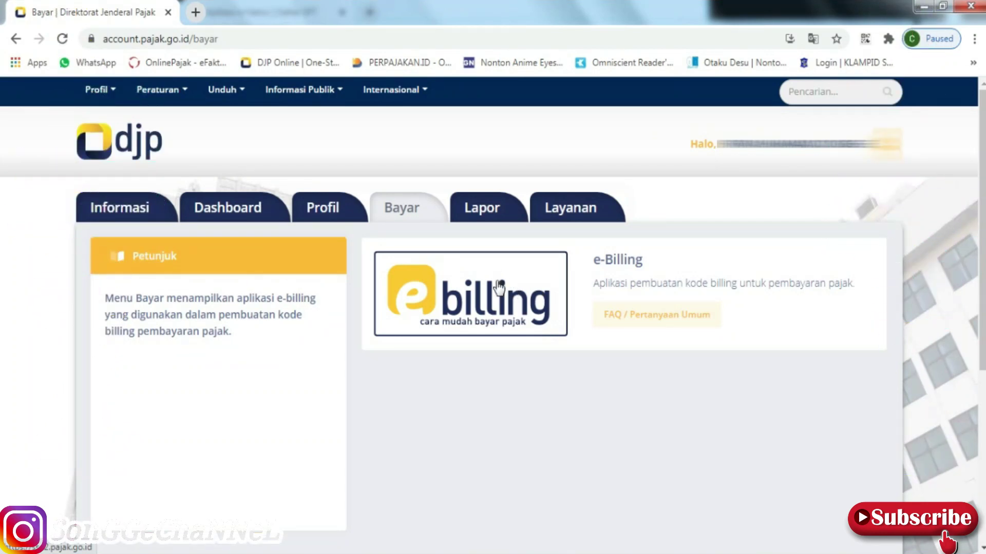
Step: Go to the Lapor page and scroll down to the e-Filing and e-Form services
{"action": "left_click", "coordinate": [483, 209]}
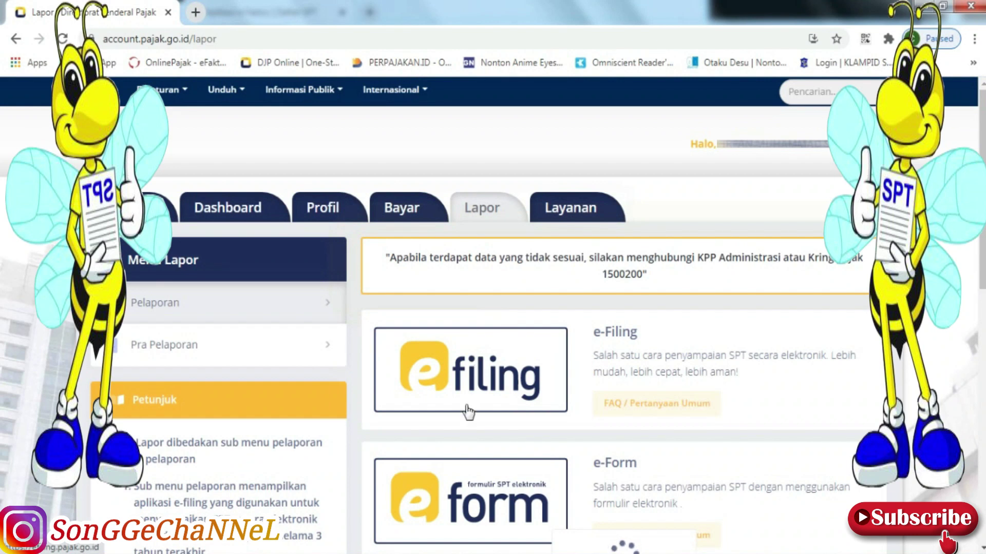
{"action": "scroll", "coordinate": [496, 408], "scroll_direction": "down", "scroll_amount": 1}
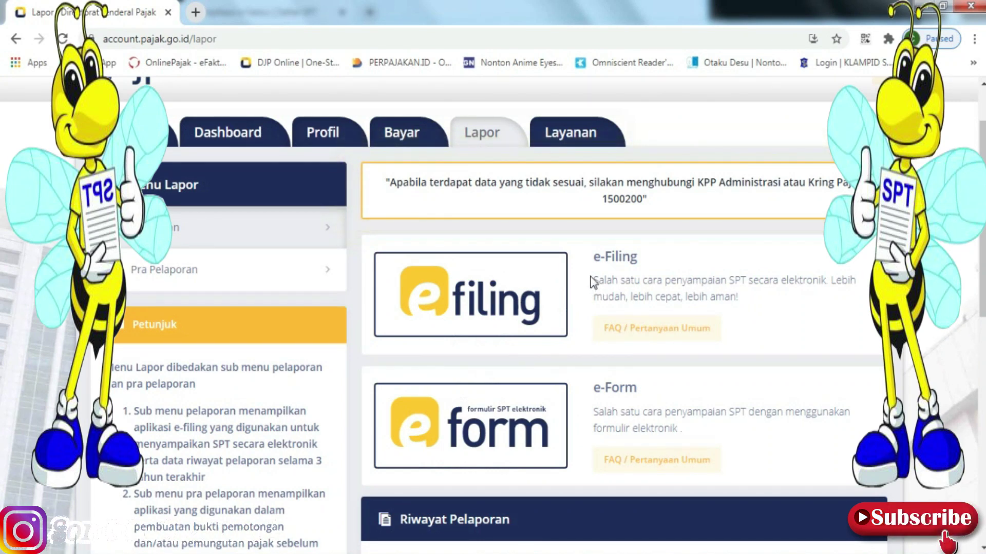
Step: Highlight the e-Filing and e-Form service descriptions while explaining them
{"action": "left_click_drag", "start_coordinate": [594, 281], "coordinate": [738, 303]}
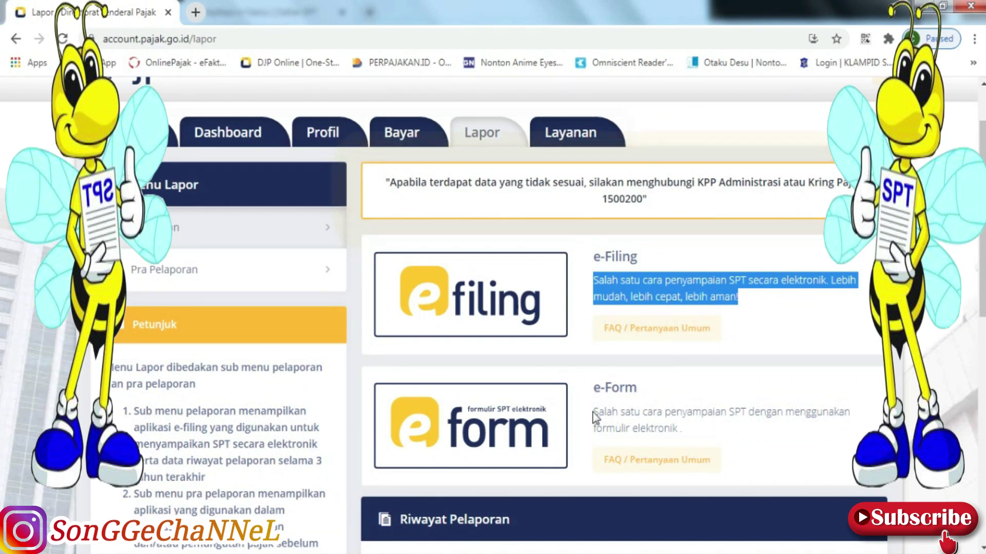
{"action": "left_click_drag", "start_coordinate": [592, 412], "coordinate": [740, 427]}
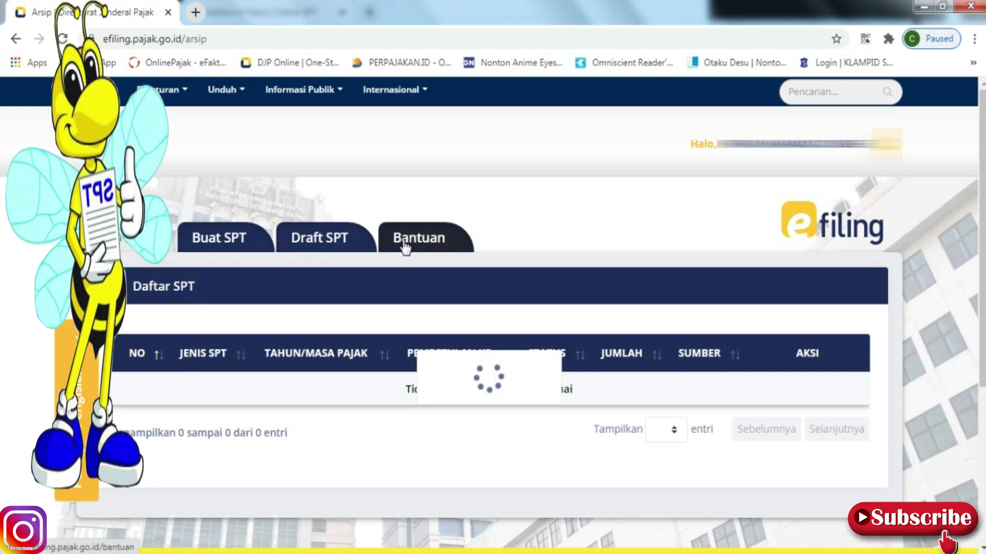
Step: Reload the Daftar SPT list and review the four Nihil 1770SS returns for 2016–2019
{"action": "left_click", "coordinate": [329, 247]}
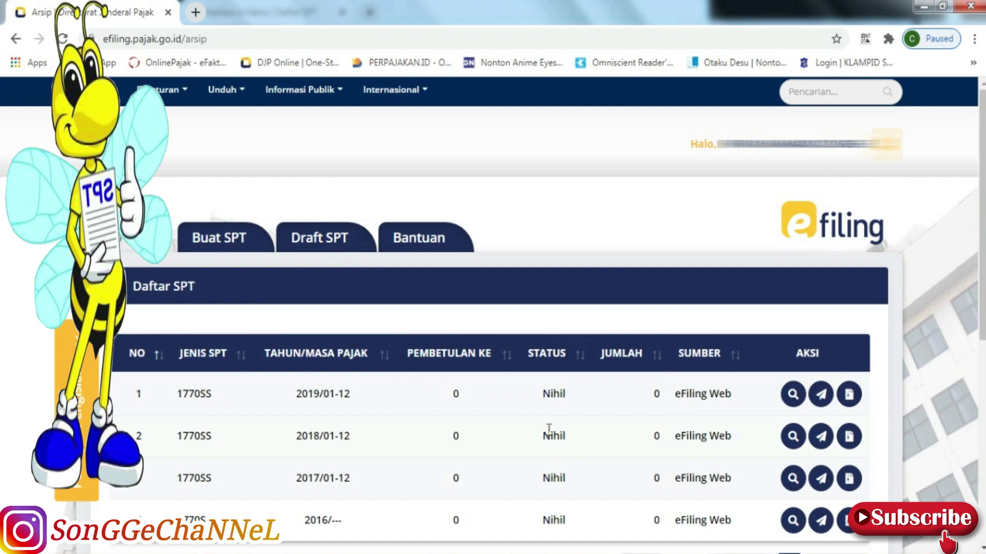
{"action": "scroll", "coordinate": [549, 429], "scroll_direction": "down", "scroll_amount": 4}
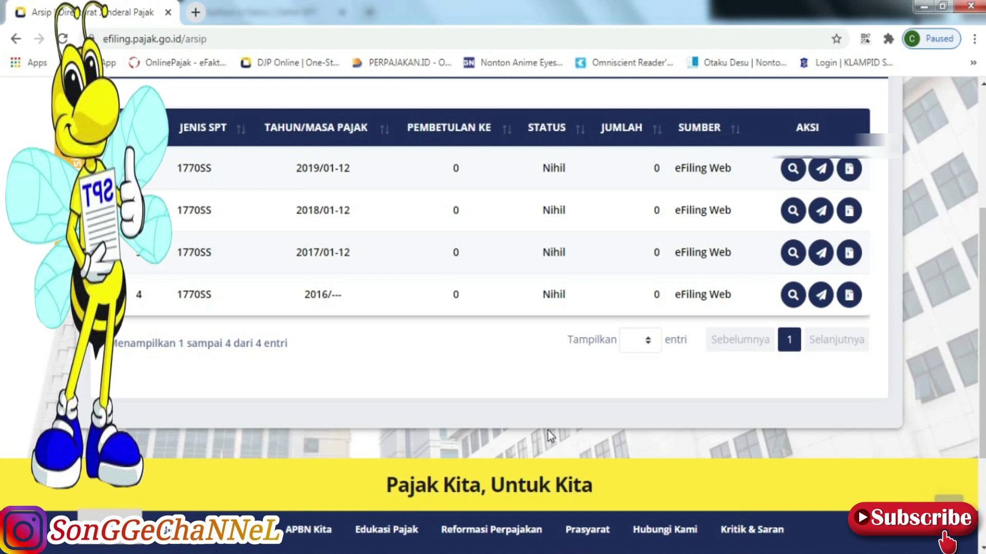
{"action": "scroll", "coordinate": [547, 430], "scroll_direction": "up", "scroll_amount": 2}
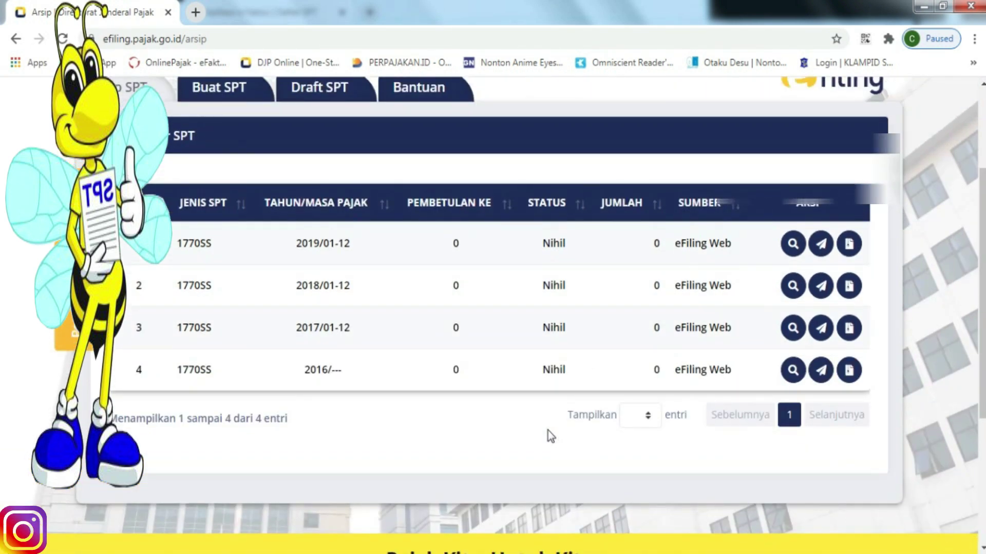
{"action": "scroll", "coordinate": [547, 430], "scroll_direction": "up", "scroll_amount": 2}
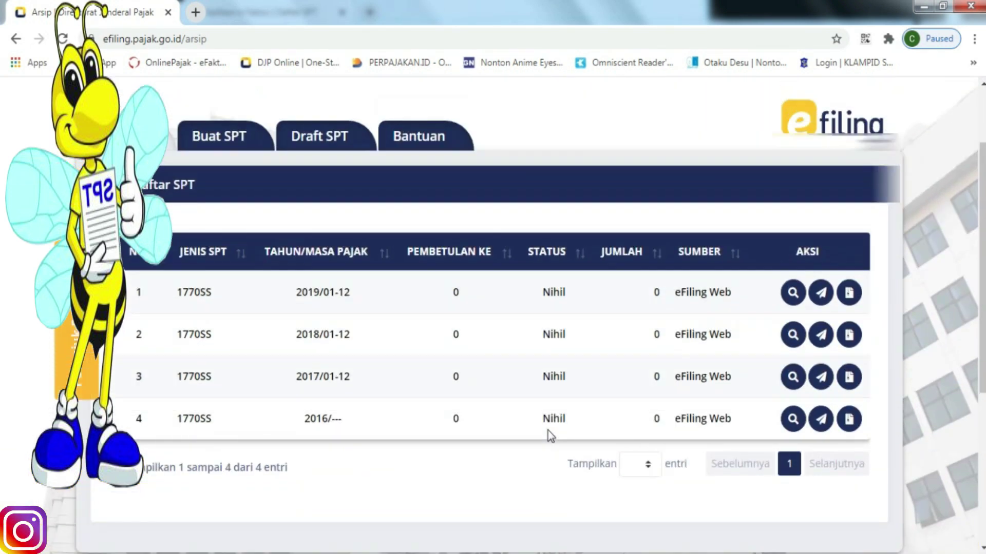
Step: Check the Draft SPT list, then start a new return with Buat SPT
{"action": "left_click", "coordinate": [310, 162]}
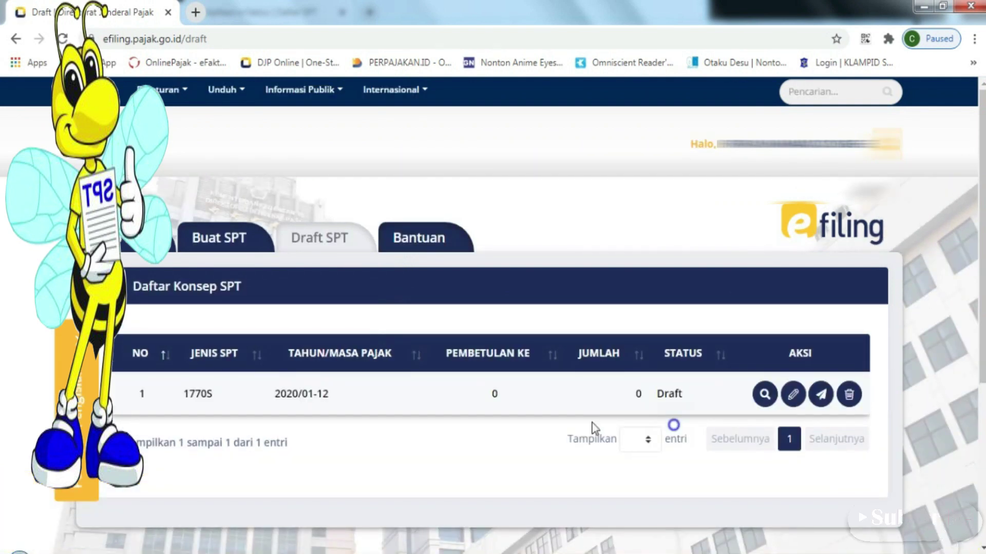
{"action": "left_click", "coordinate": [215, 237]}
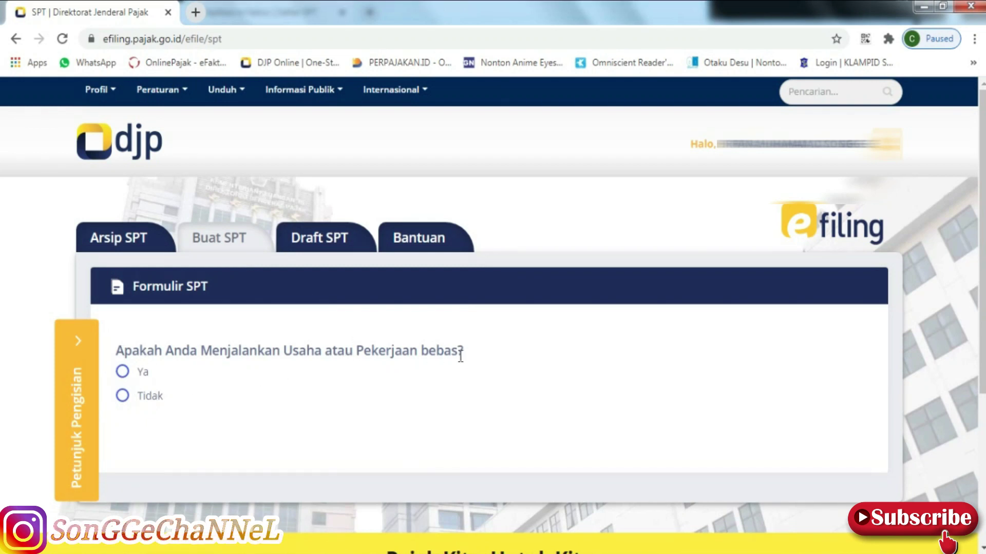
Step: Answer Tidak to the Usaha/Pekerjaan bebas question and scroll down to the following questions
{"action": "left_click", "coordinate": [124, 396]}
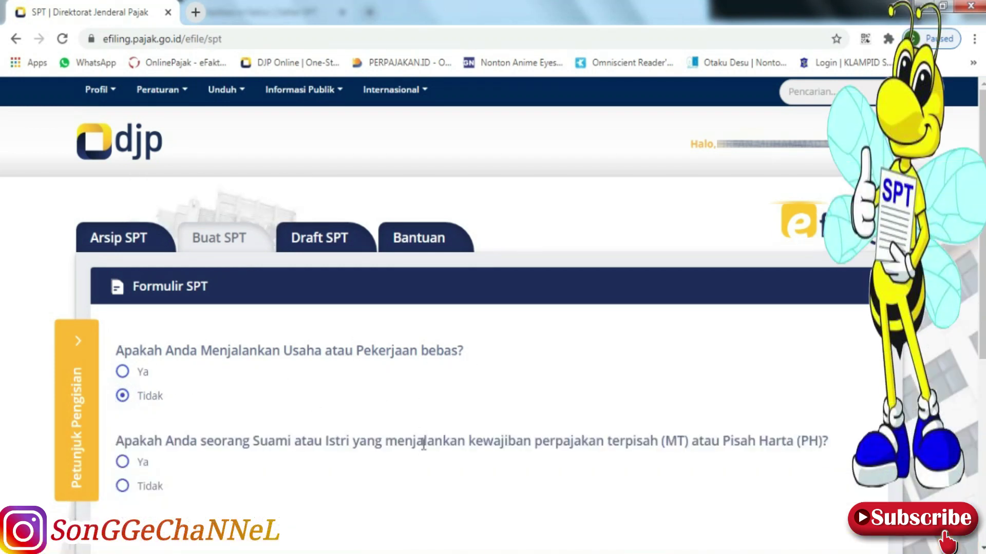
{"action": "scroll", "coordinate": [424, 455], "scroll_direction": "down", "scroll_amount": 2}
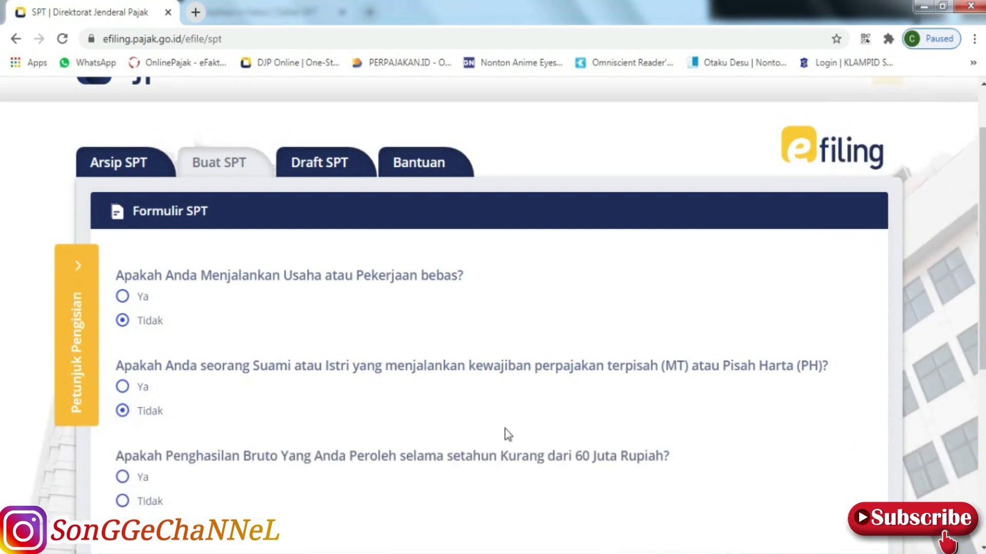
{"action": "scroll", "coordinate": [504, 432], "scroll_direction": "down", "scroll_amount": 1}
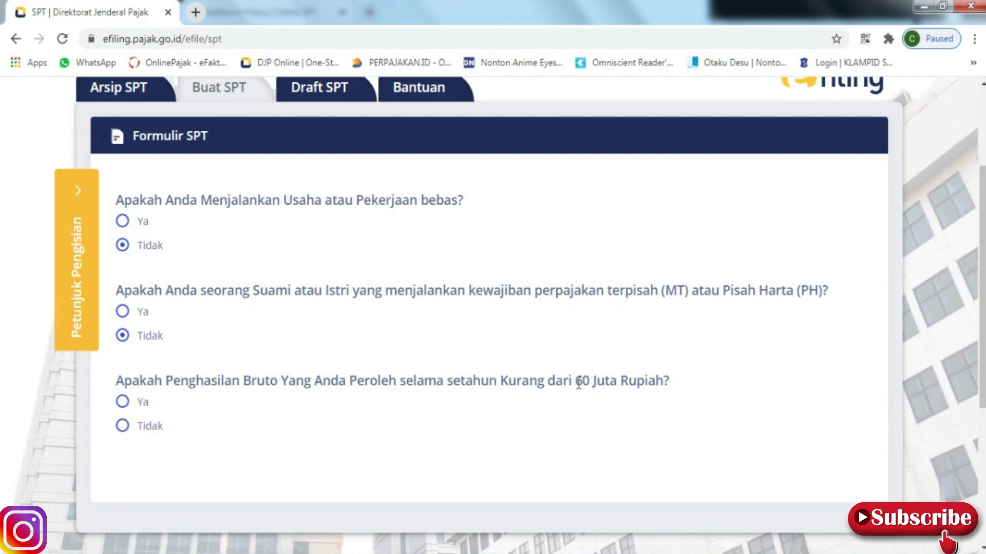
Step: Settle on Ya for gross income under 60 million and open the SPT 1770 SS form
{"action": "left_click", "coordinate": [125, 430]}
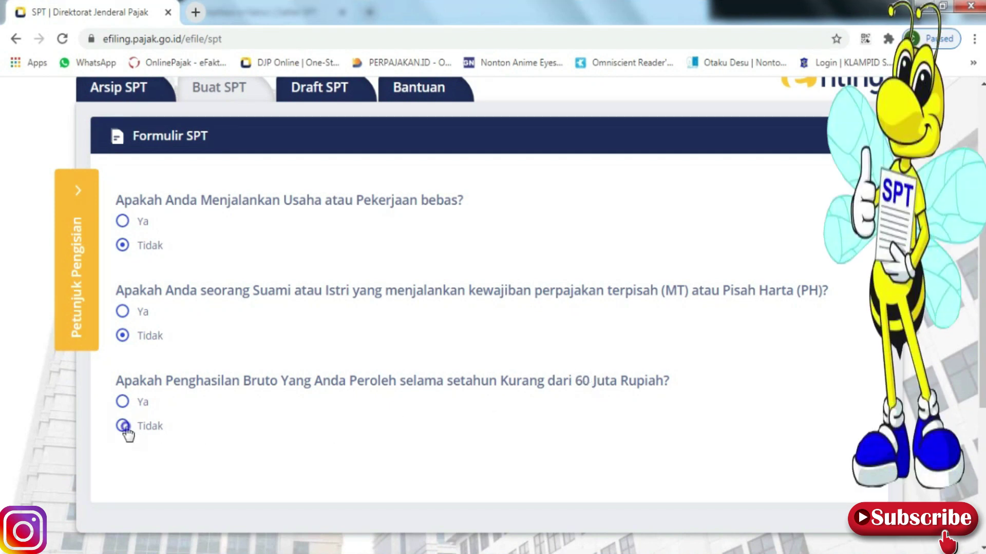
{"action": "scroll", "coordinate": [369, 410], "scroll_direction": "down", "scroll_amount": 1}
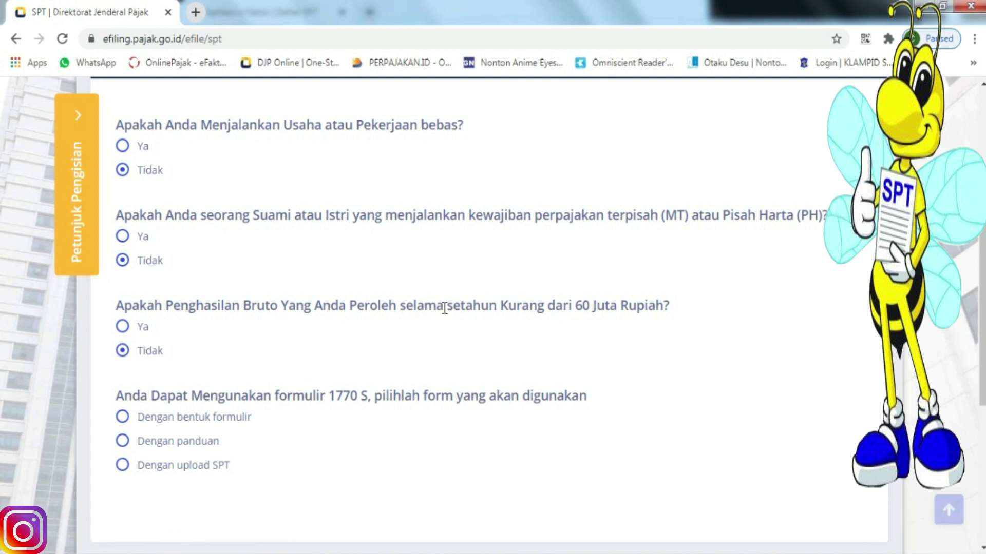
{"action": "left_click", "coordinate": [122, 327]}
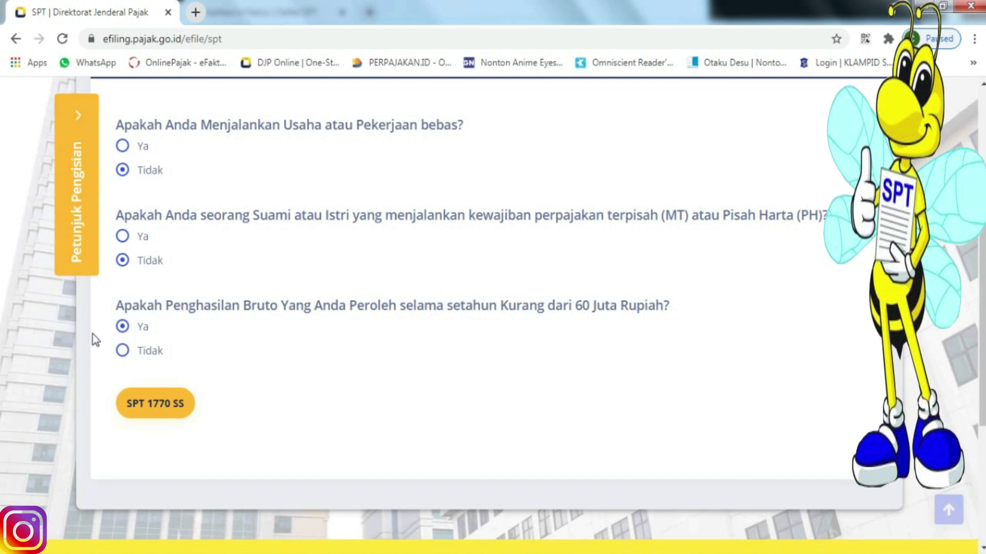
{"action": "left_click", "coordinate": [122, 351]}
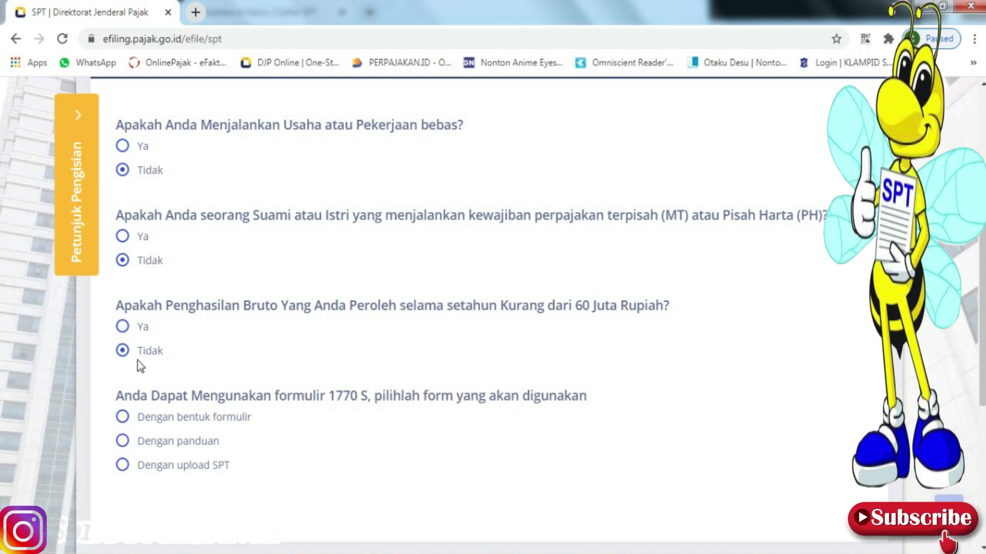
{"action": "left_click", "coordinate": [124, 327]}
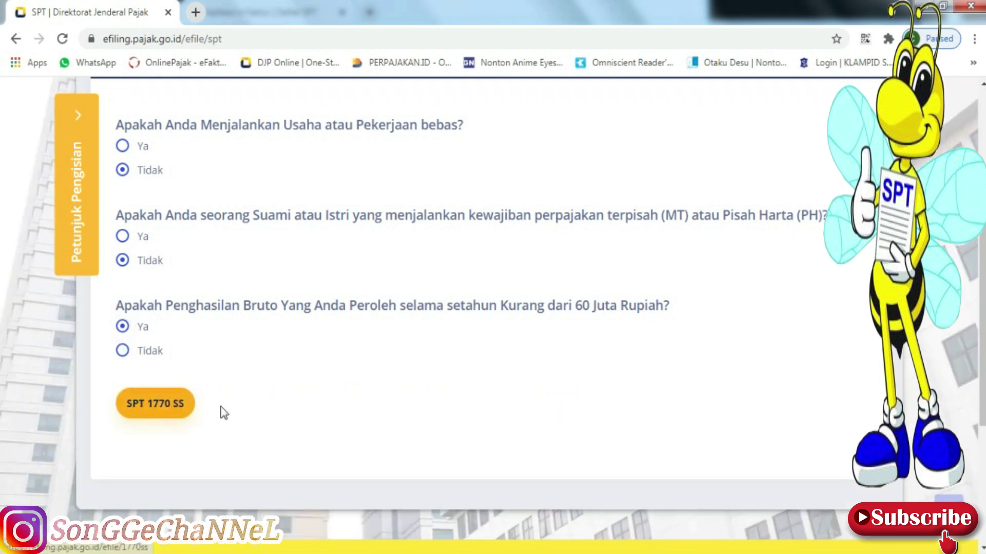
{"action": "left_click", "coordinate": [160, 412]}
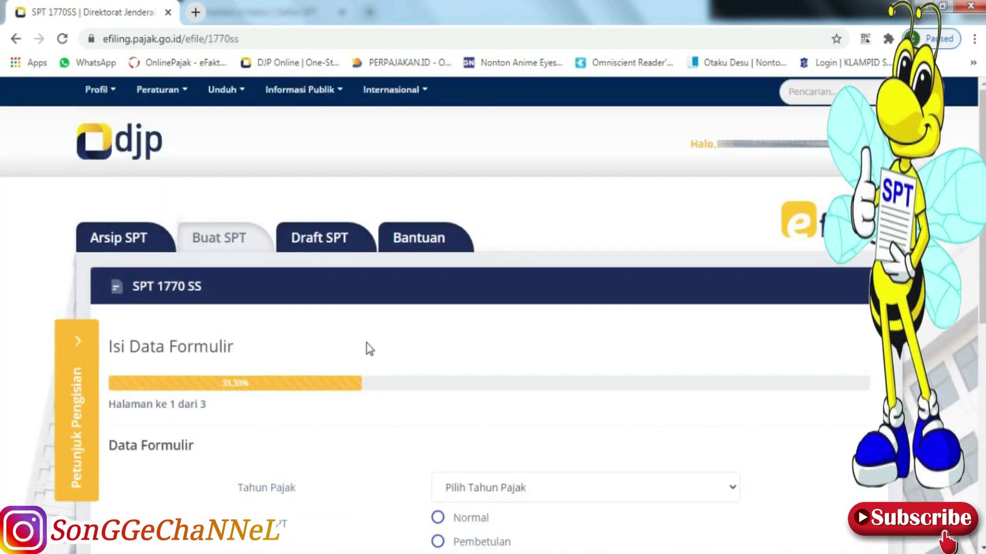
Step: On page 1, choose Tahun Pajak 2020 and Status SPT Normal, keeping Pembetulan Ke at 0
{"action": "scroll", "coordinate": [379, 382], "scroll_direction": "down", "scroll_amount": 2}
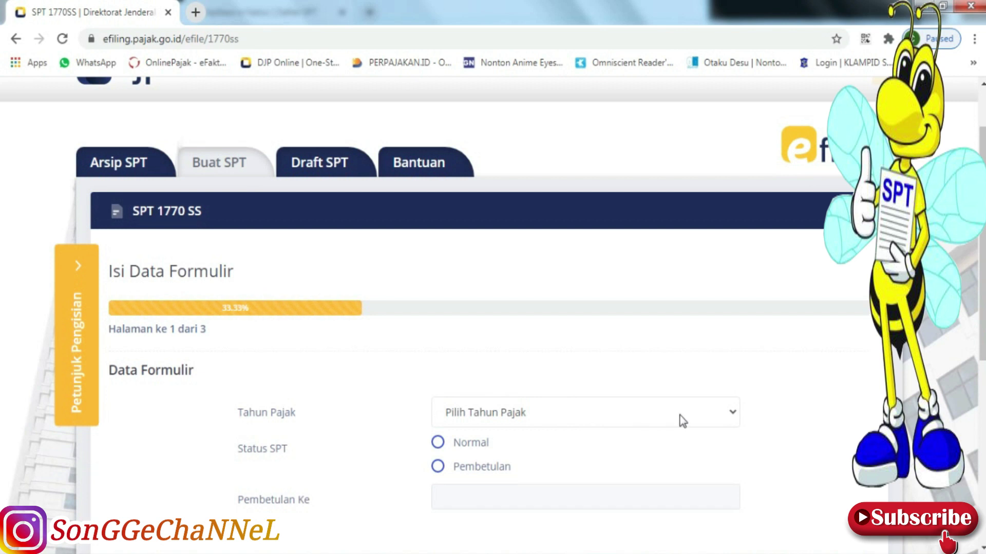
{"action": "left_click", "coordinate": [731, 414]}
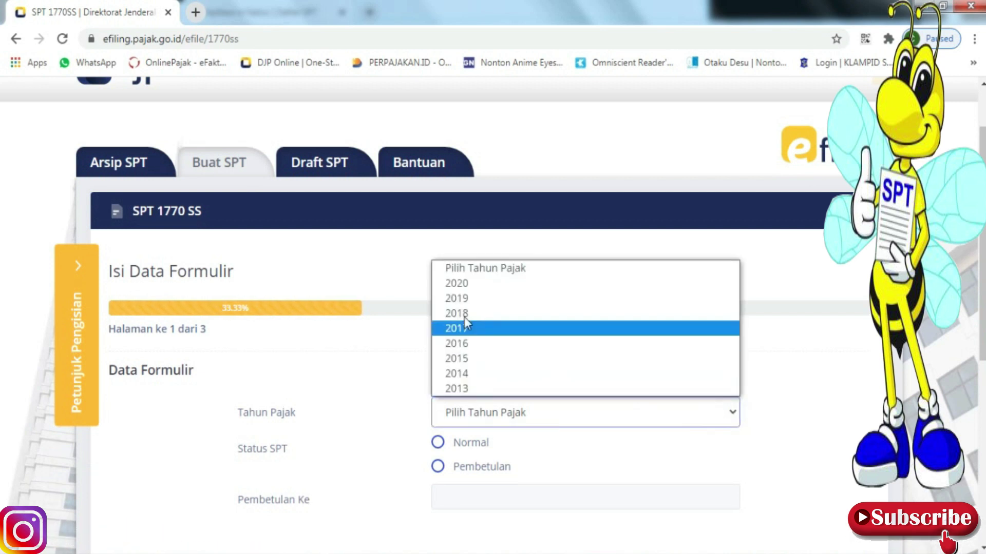
{"action": "left_click", "coordinate": [472, 282]}
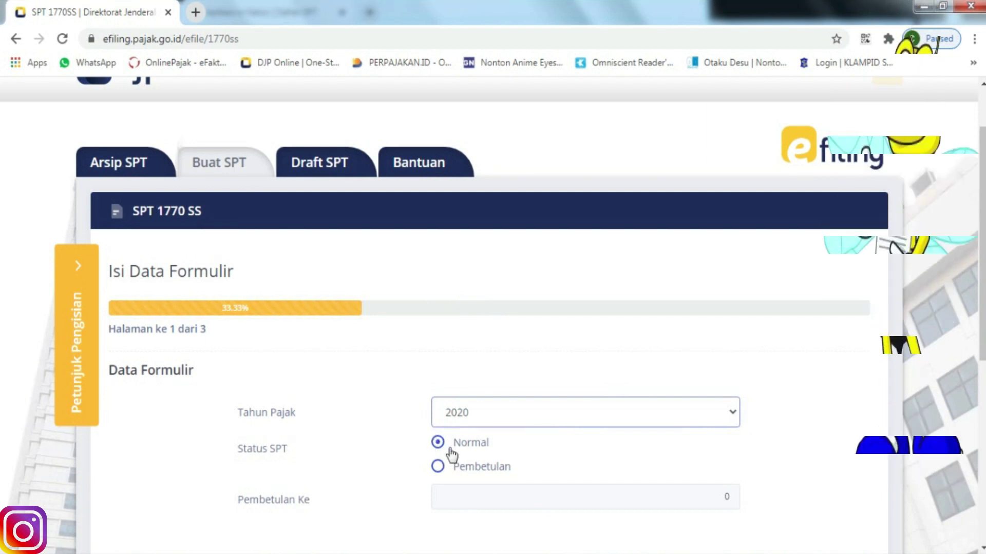
{"action": "left_click", "coordinate": [438, 467]}
{"action": "left_click", "coordinate": [452, 494]}
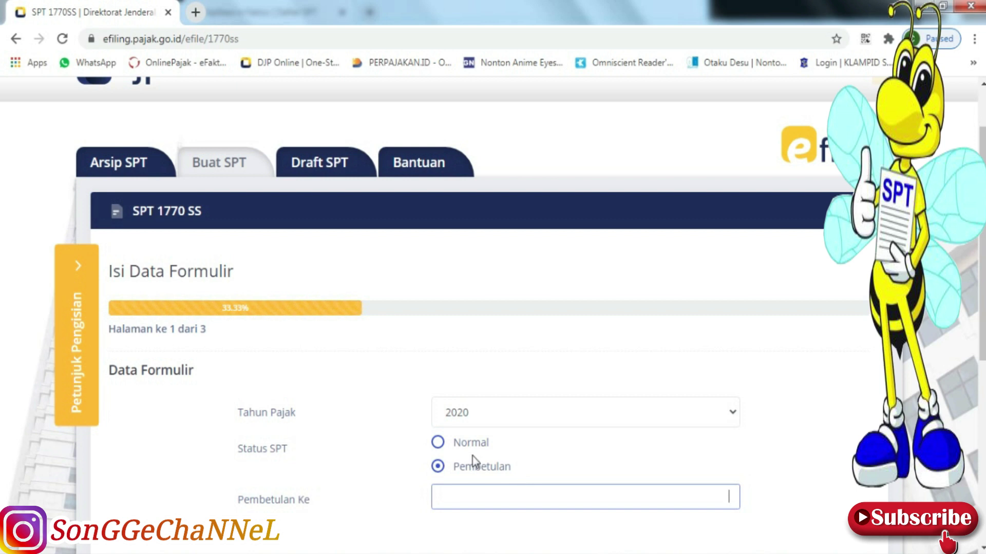
{"action": "left_click", "coordinate": [438, 443]}
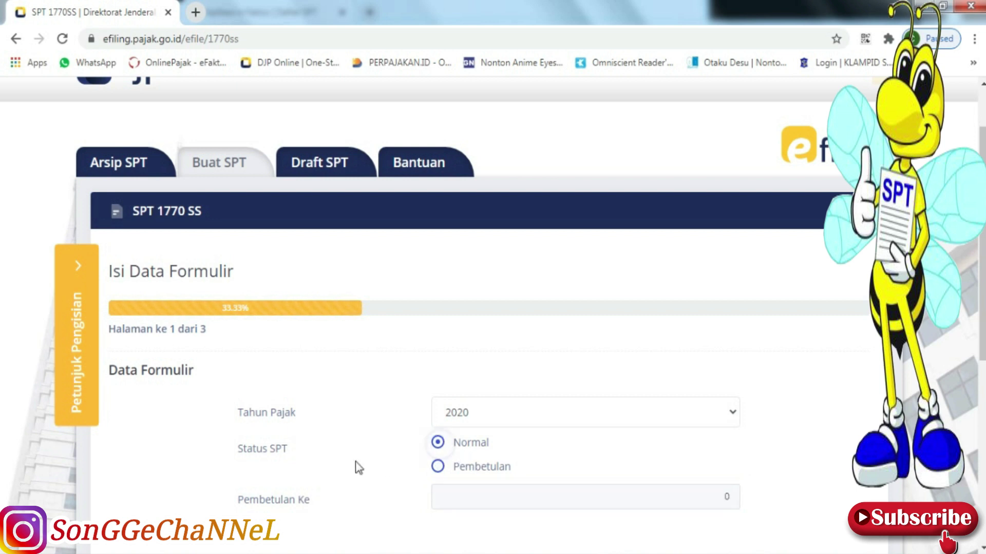
{"action": "scroll", "coordinate": [355, 467], "scroll_direction": "down", "scroll_amount": 2}
{"action": "scroll", "coordinate": [354, 467], "scroll_direction": "down", "scroll_amount": 2}
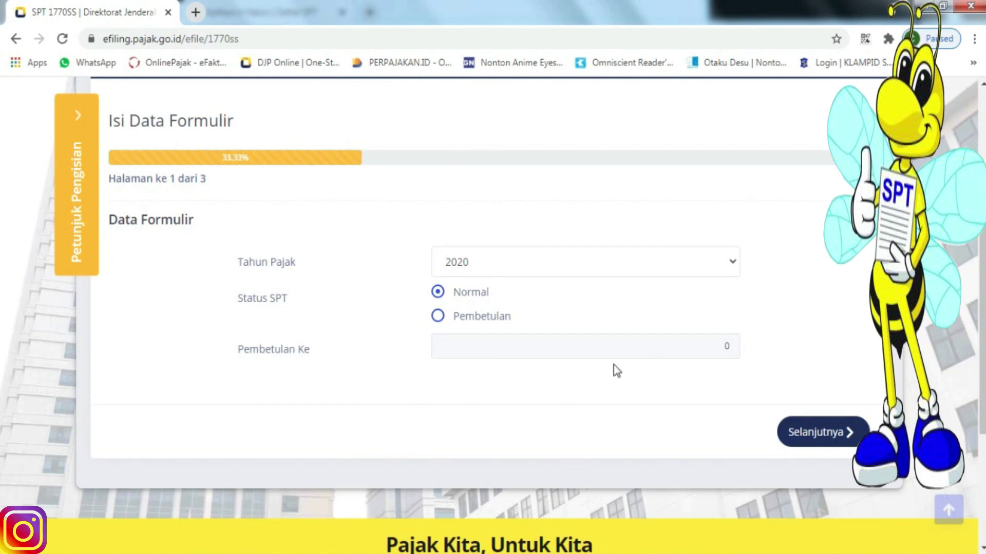
{"action": "left_click", "coordinate": [823, 433]}
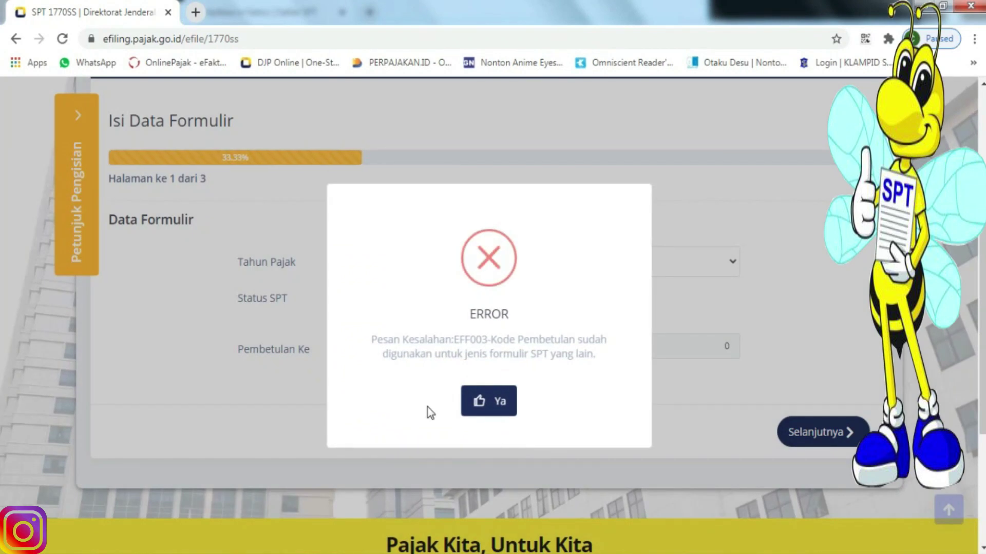
{"action": "left_click", "coordinate": [489, 414]}
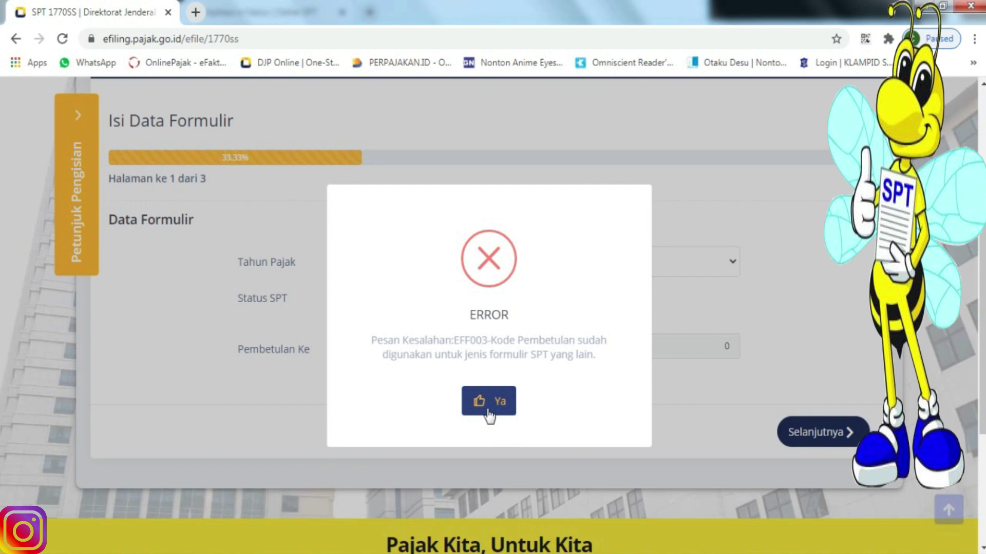
{"action": "left_click", "coordinate": [487, 411]}
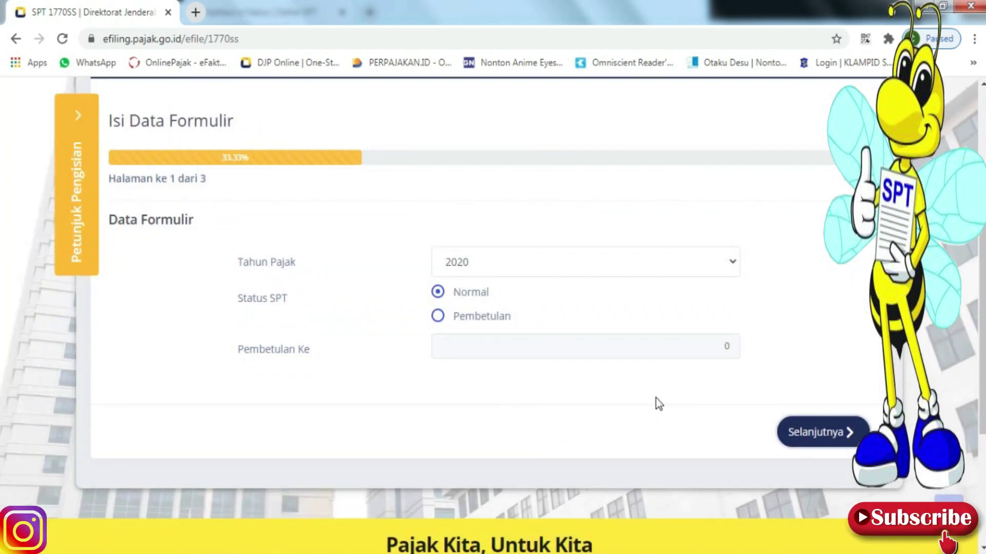
{"action": "scroll", "coordinate": [652, 400], "scroll_direction": "up", "scroll_amount": 2}
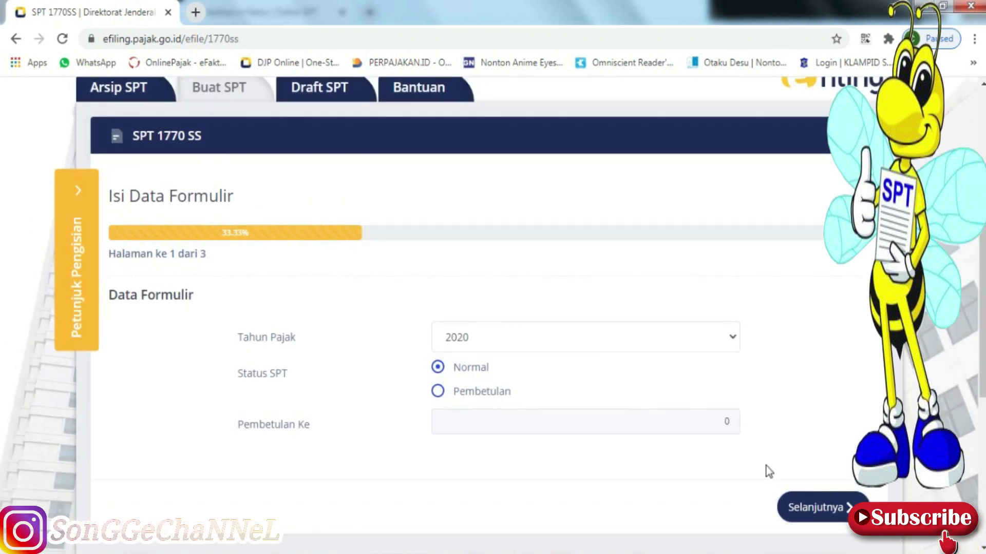
{"action": "left_click", "coordinate": [810, 505]}
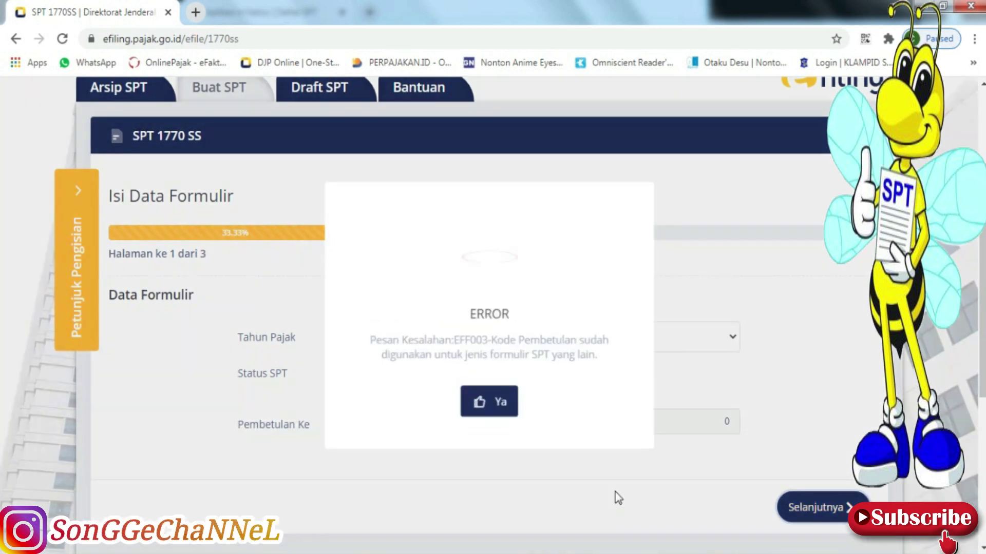
{"action": "left_click", "coordinate": [490, 408]}
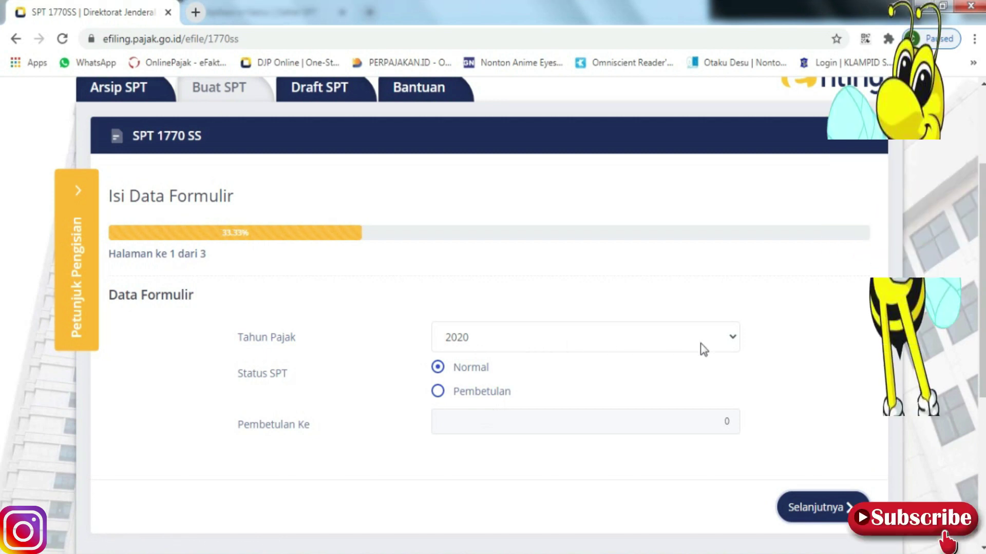
{"action": "left_click", "coordinate": [731, 338]}
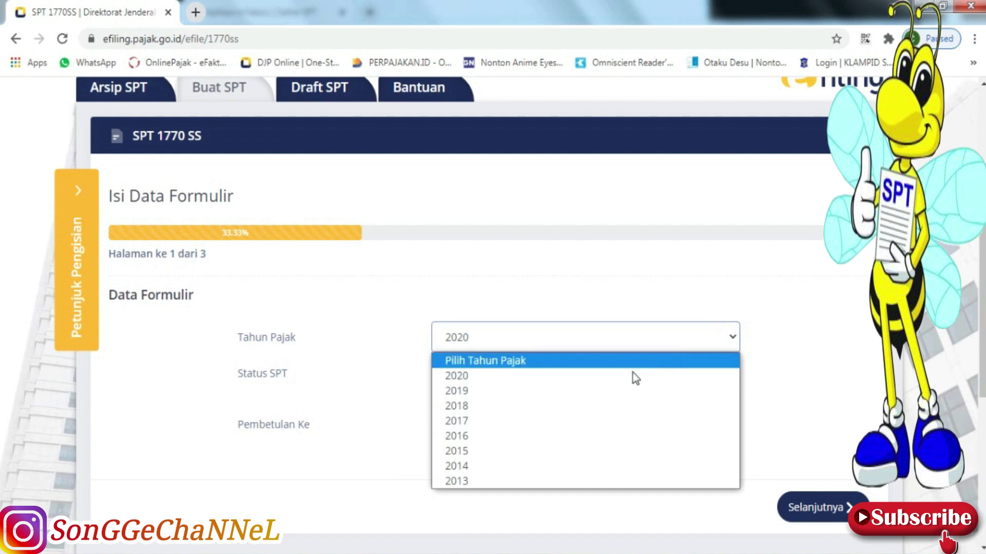
{"action": "left_click", "coordinate": [519, 379]}
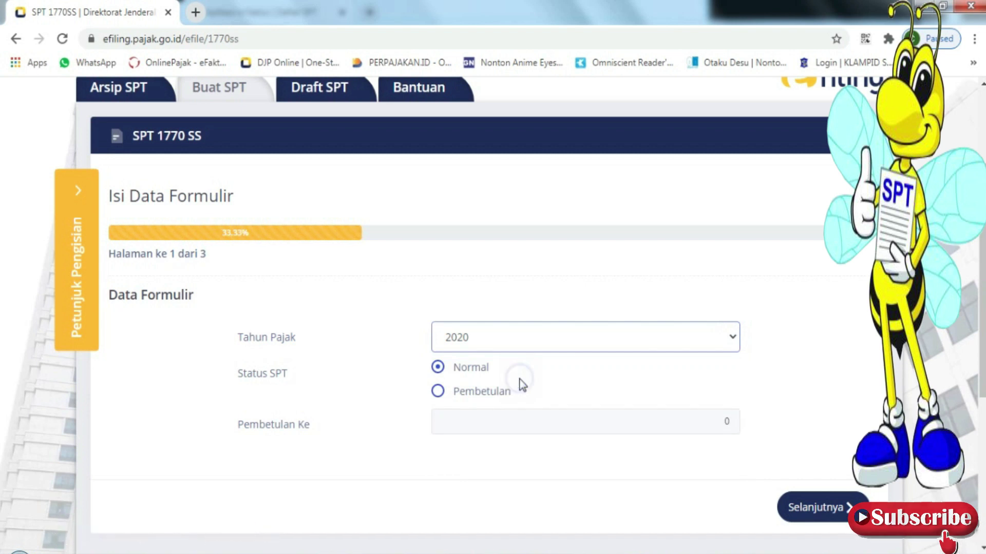
{"action": "left_click", "coordinate": [827, 502]}
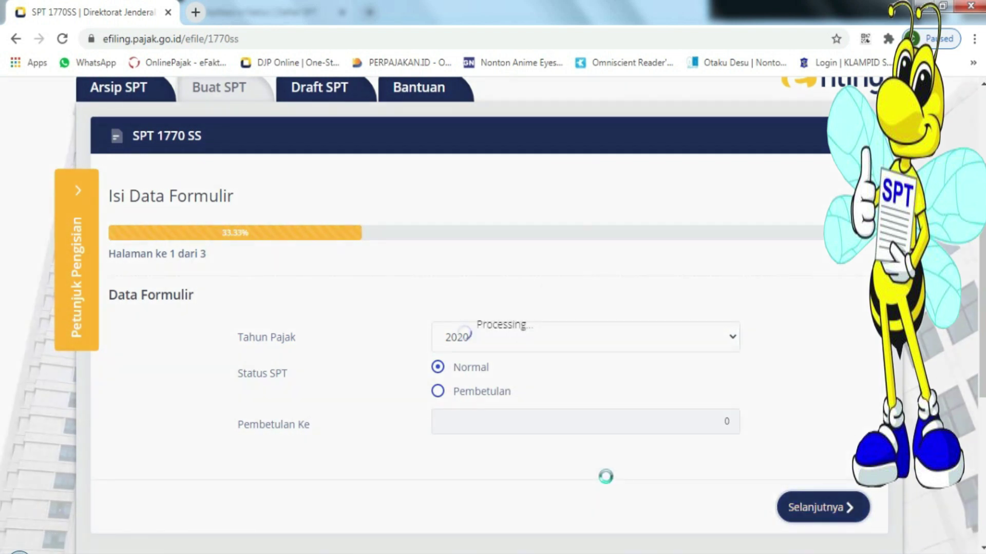
{"action": "left_click", "coordinate": [487, 401]}
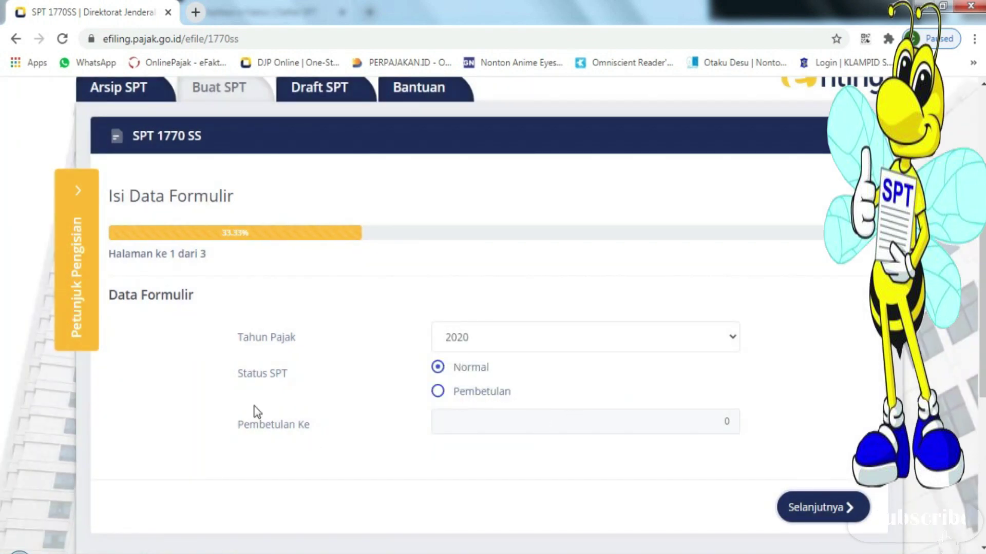
{"action": "scroll", "coordinate": [254, 405], "scroll_direction": "up", "scroll_amount": 3}
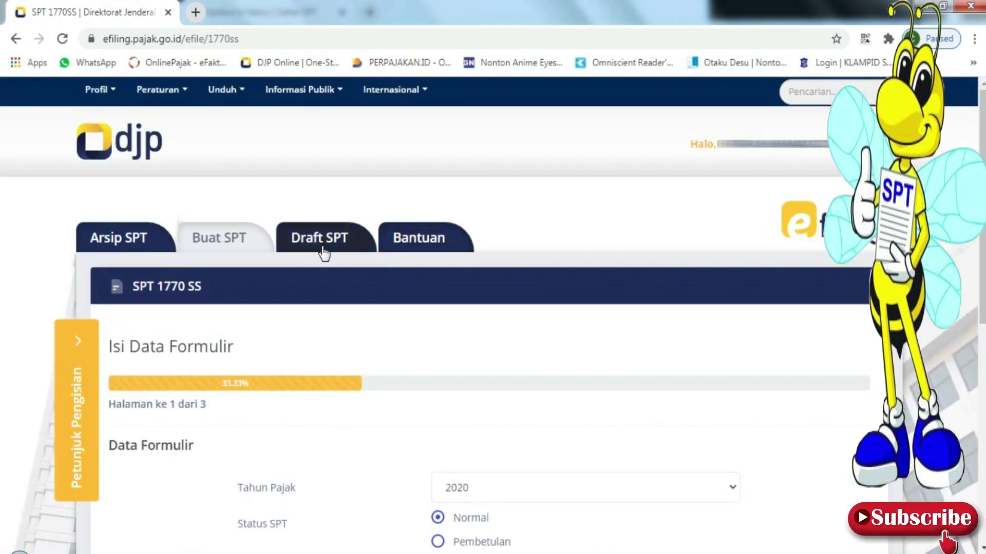
Step: Delete the 2020 1770S draft from the Draft SPT list and start a fresh SPT
{"action": "left_click", "coordinate": [322, 242]}
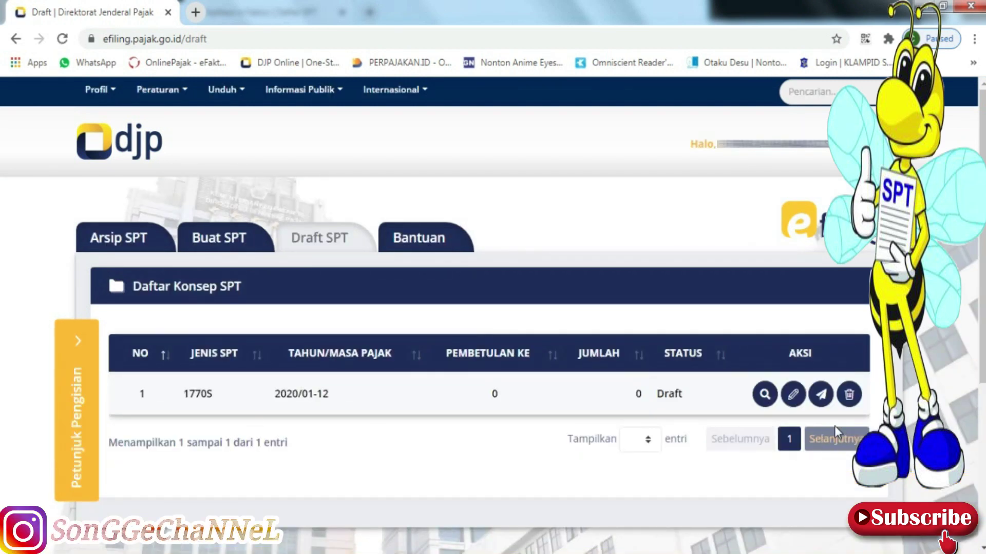
{"action": "left_click", "coordinate": [848, 395]}
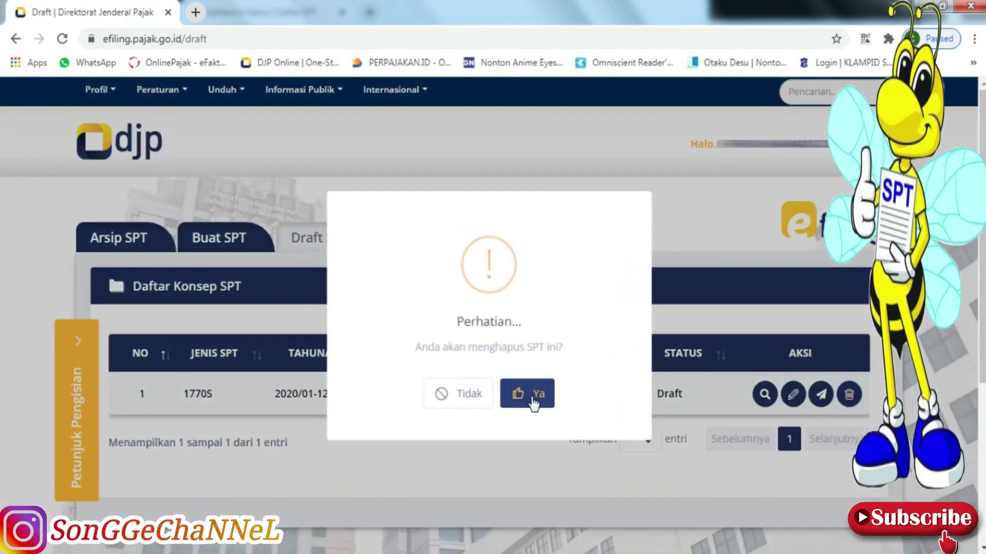
{"action": "left_click", "coordinate": [528, 395]}
{"action": "left_click", "coordinate": [496, 354]}
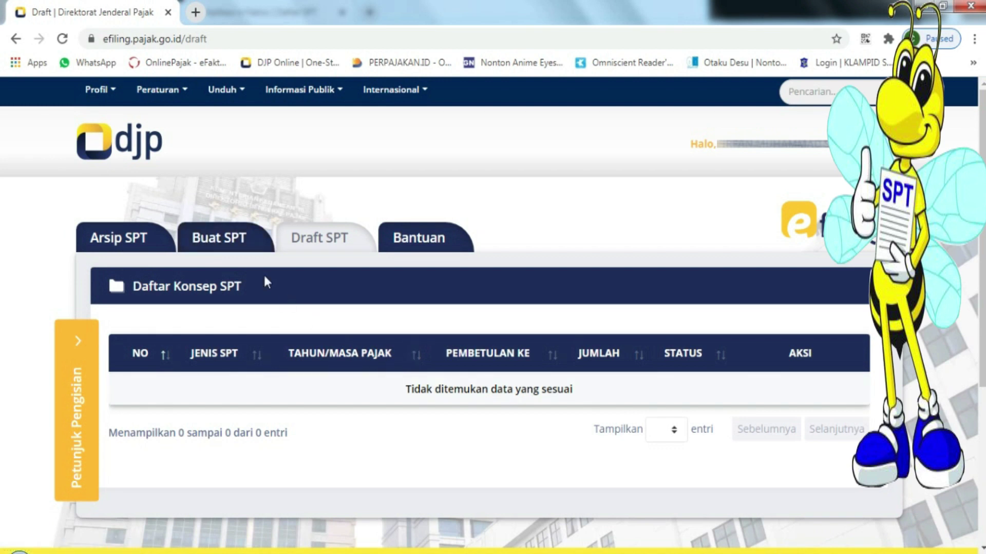
{"action": "left_click", "coordinate": [231, 237]}
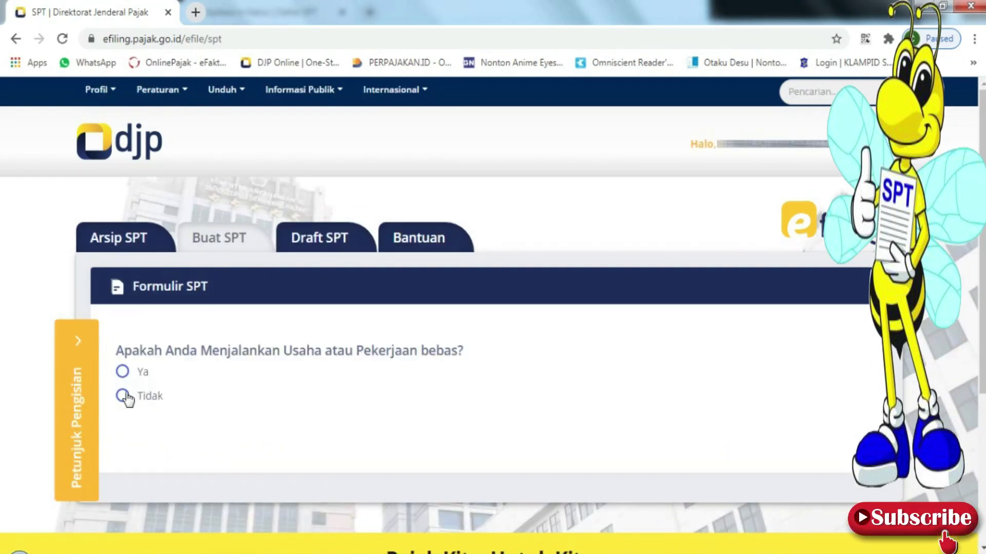
Step: Answer Tidak, Tidak and Ya to the screening questions and open SPT 1770 SS page 1
{"action": "left_click", "coordinate": [123, 395]}
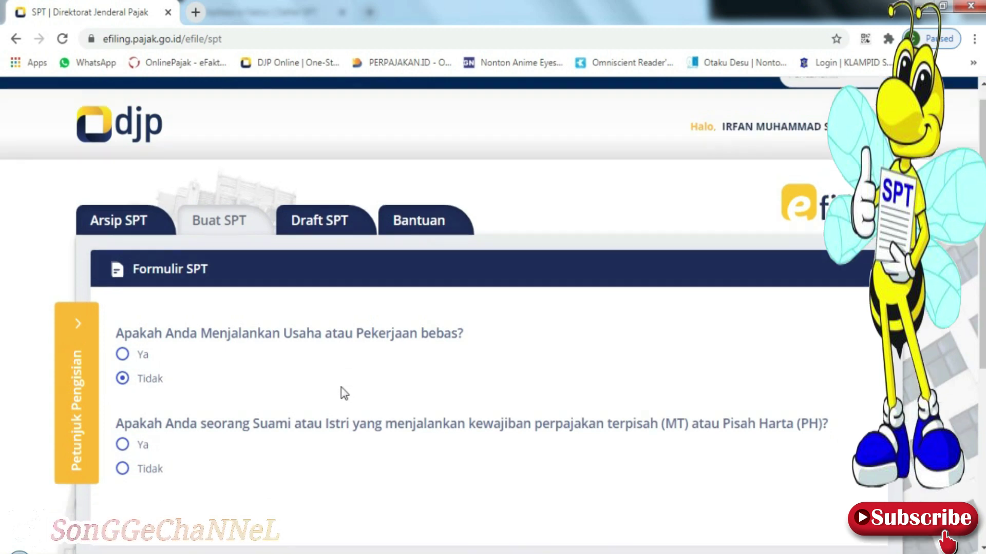
{"action": "scroll", "coordinate": [341, 392], "scroll_direction": "down", "scroll_amount": 1}
{"action": "left_click", "coordinate": [124, 412]}
{"action": "scroll", "coordinate": [301, 451], "scroll_direction": "down", "scroll_amount": 2}
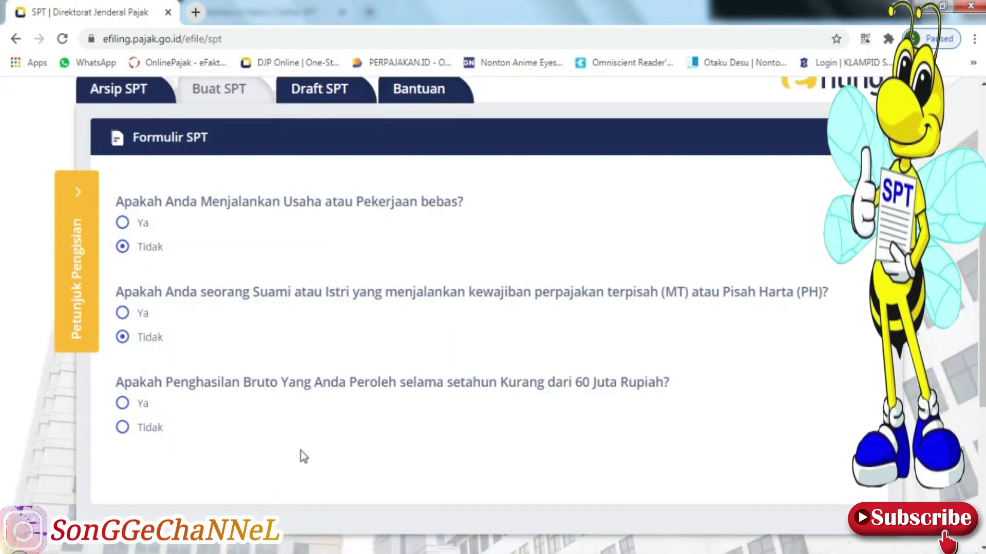
{"action": "left_click", "coordinate": [122, 329]}
{"action": "left_click", "coordinate": [154, 403]}
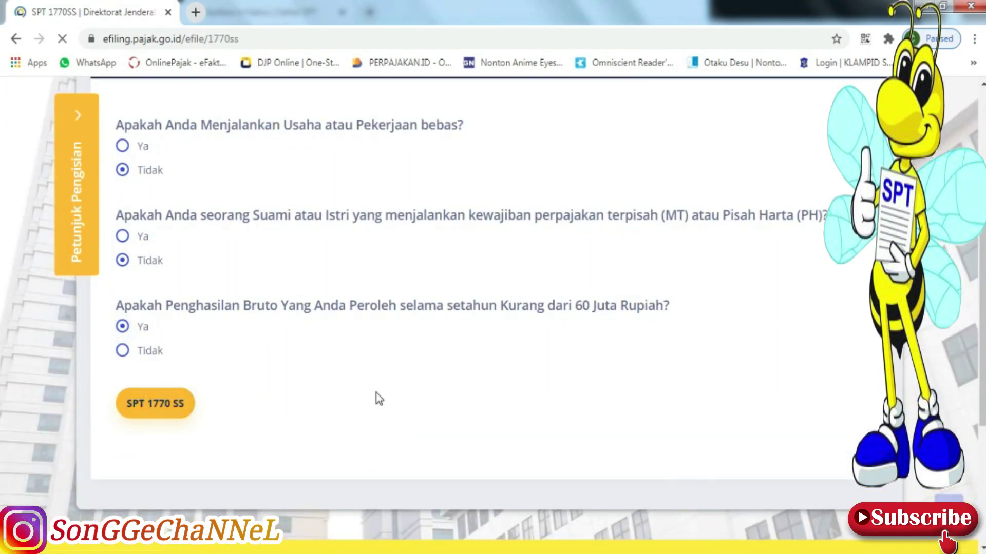
{"action": "scroll", "coordinate": [381, 399], "scroll_direction": "down", "scroll_amount": 1}
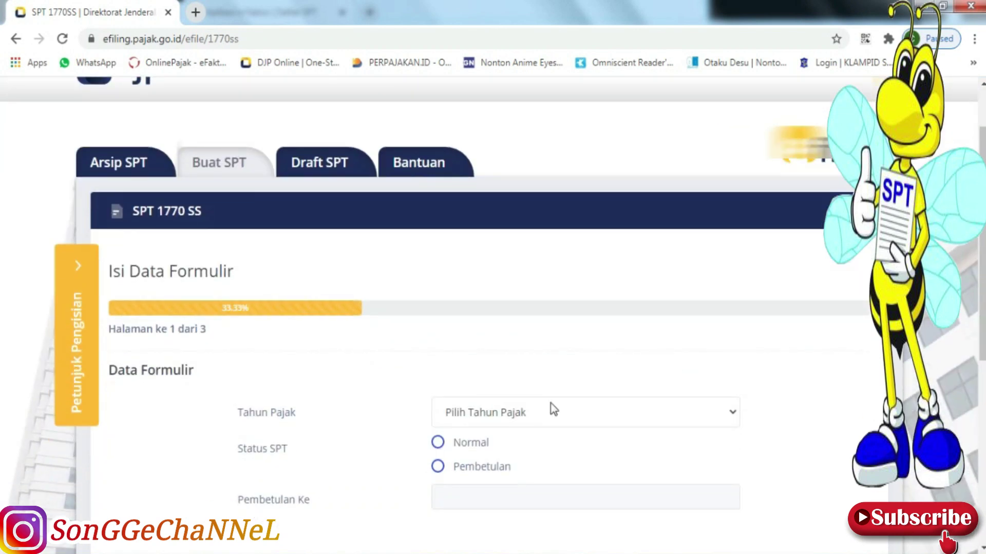
Step: Choose tax year 2020 with Normal status and continue to page 2, section A
{"action": "left_click", "coordinate": [732, 412]}
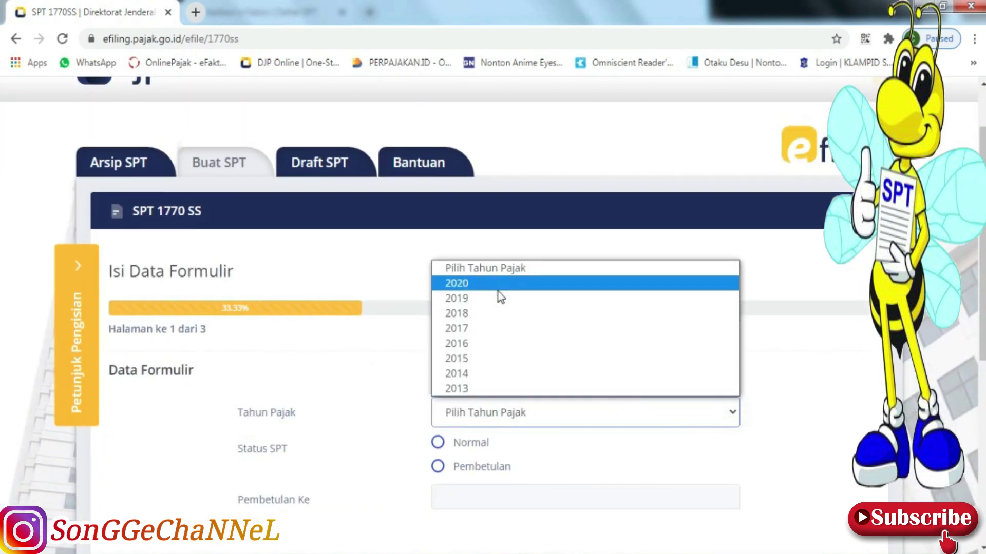
{"action": "left_click", "coordinate": [497, 291]}
{"action": "scroll", "coordinate": [498, 382], "scroll_direction": "down", "scroll_amount": 2}
{"action": "left_click", "coordinate": [817, 432]}
{"action": "scroll", "coordinate": [300, 389], "scroll_direction": "down", "scroll_amount": 4}
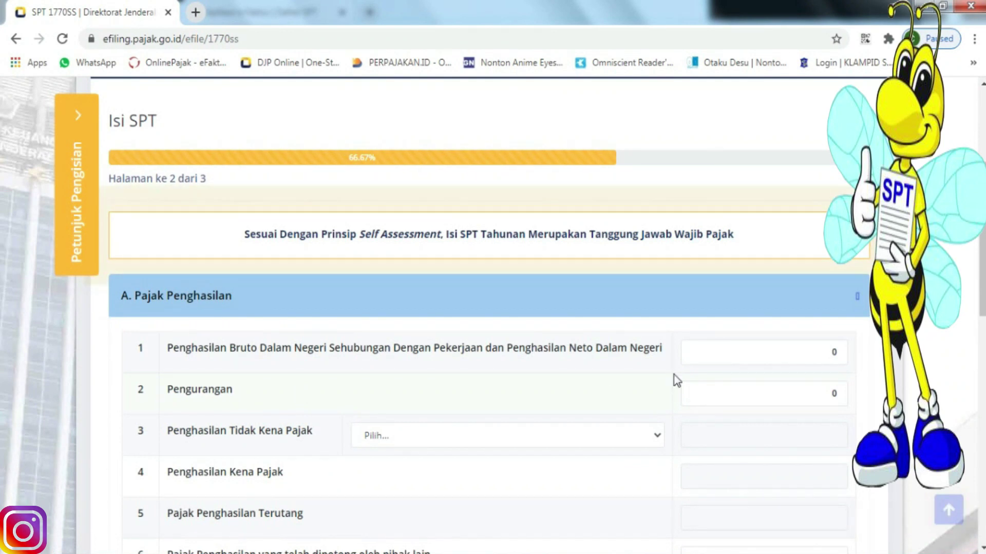
{"action": "scroll", "coordinate": [674, 380], "scroll_direction": "down", "scroll_amount": 1}
{"action": "scroll", "coordinate": [676, 381], "scroll_direction": "down", "scroll_amount": 3}
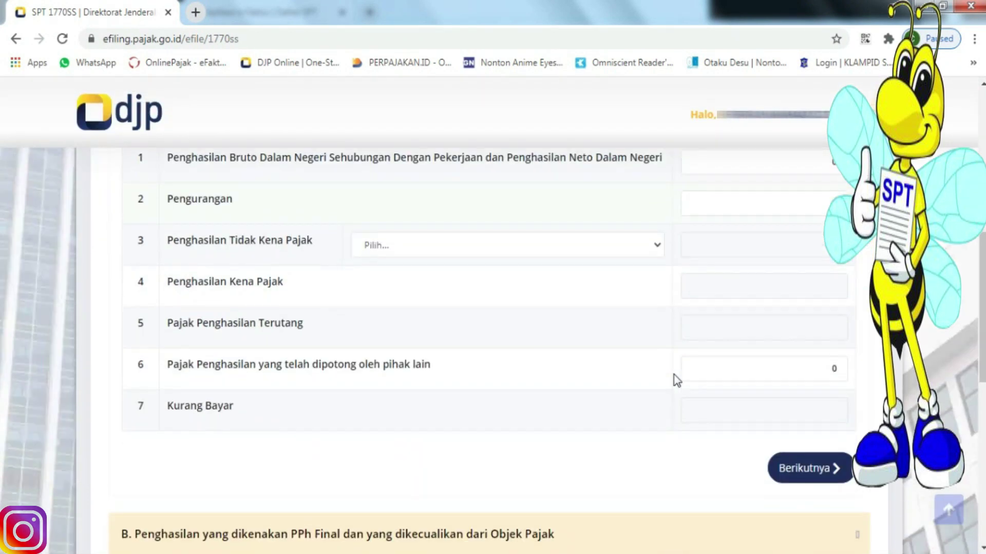
{"action": "scroll", "coordinate": [674, 375], "scroll_direction": "up", "scroll_amount": 2}
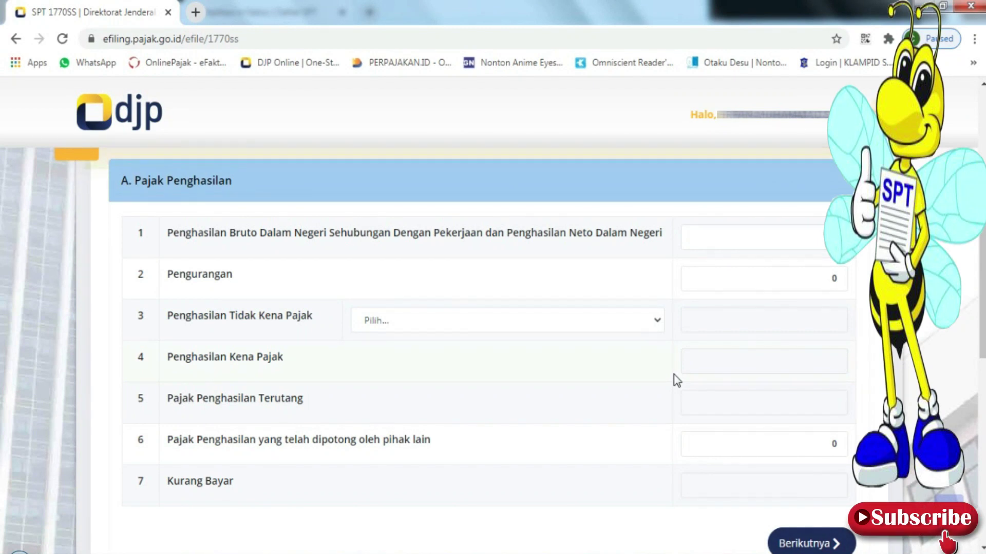
Step: Enter 6174750 as row 1 gross income and dismiss the form 1770 S notice
{"action": "left_click", "coordinate": [764, 237]}
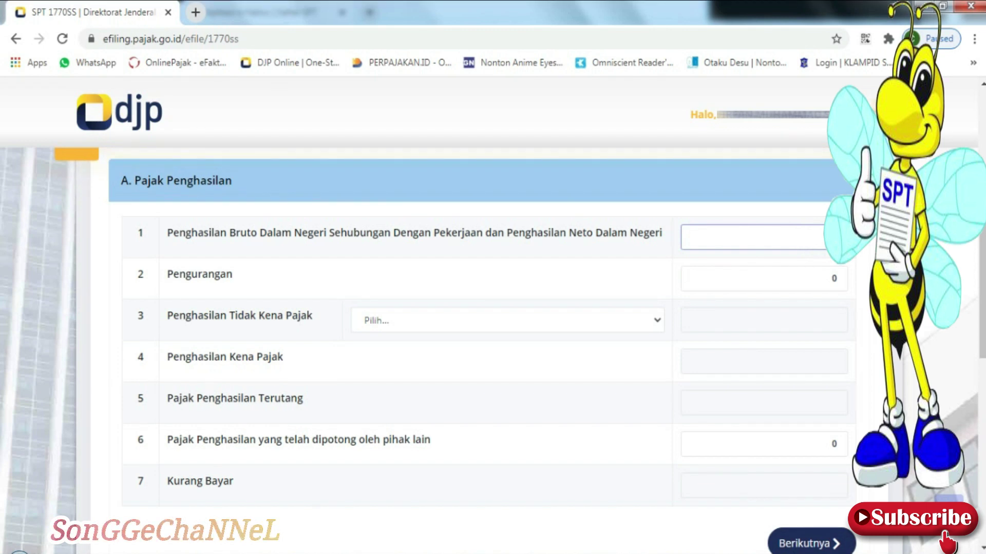
{"action": "type", "text": "617"}
{"action": "type", "text": "4"}
{"action": "type", "text": "75"}
{"action": "type", "text": "0"}
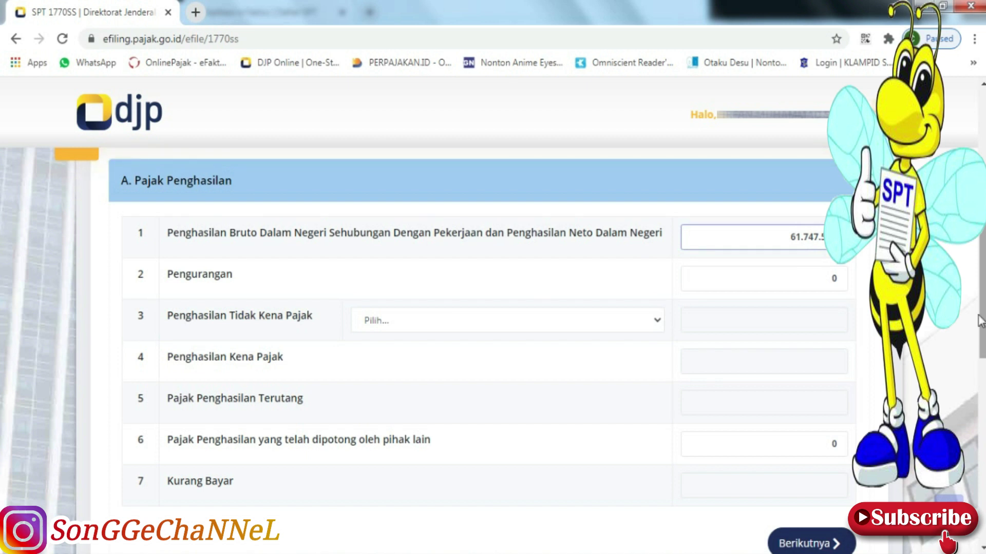
{"action": "left_click", "coordinate": [792, 277]}
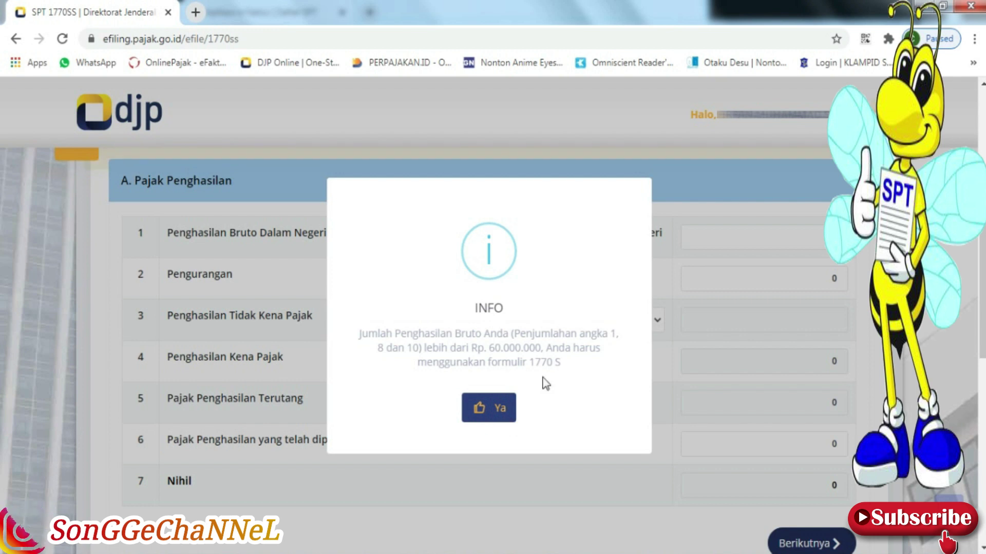
{"action": "left_click", "coordinate": [726, 350]}
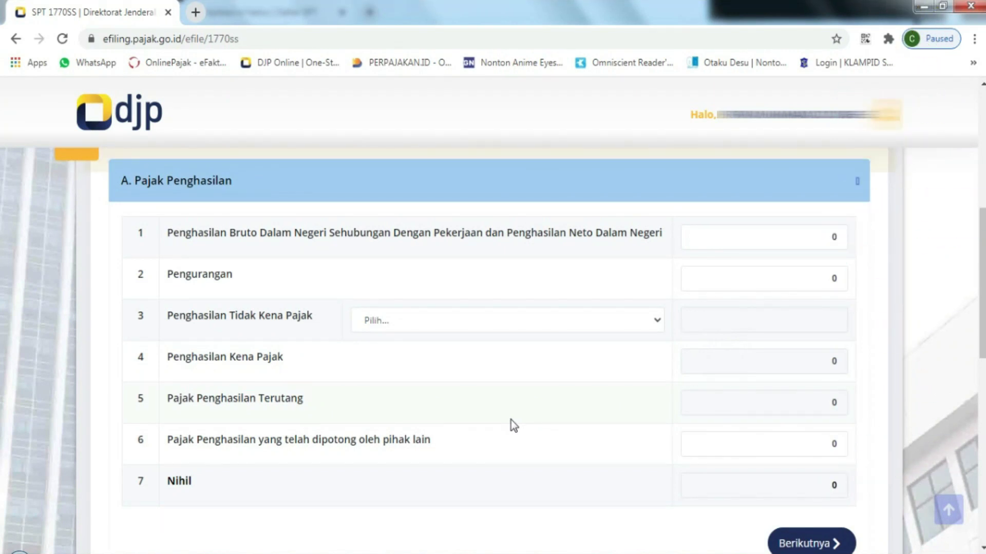
Step: Scroll through section A to confirm every line reads 0, with line 7 Nihil
{"action": "scroll", "coordinate": [510, 420], "scroll_direction": "down", "scroll_amount": 3}
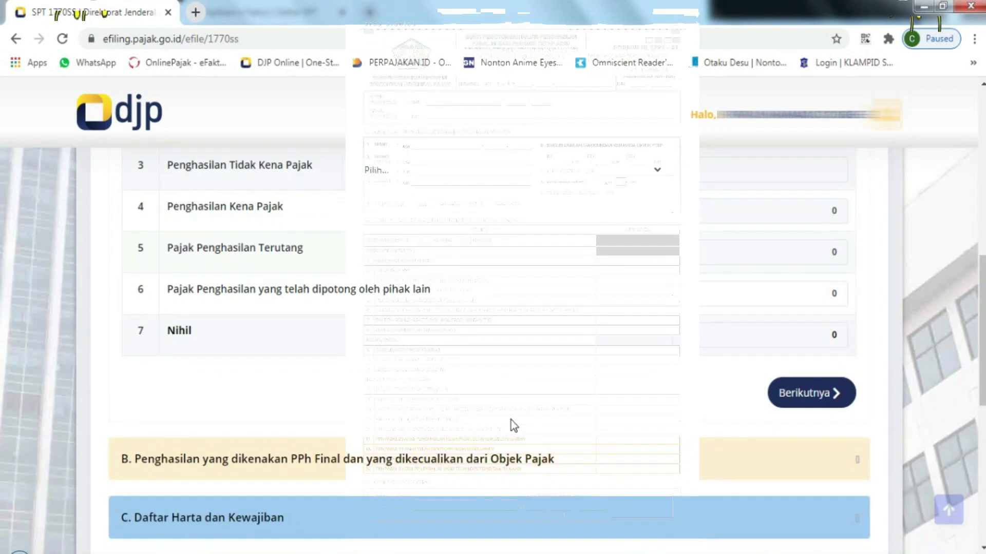
{"action": "scroll", "coordinate": [511, 419], "scroll_direction": "up", "scroll_amount": 3}
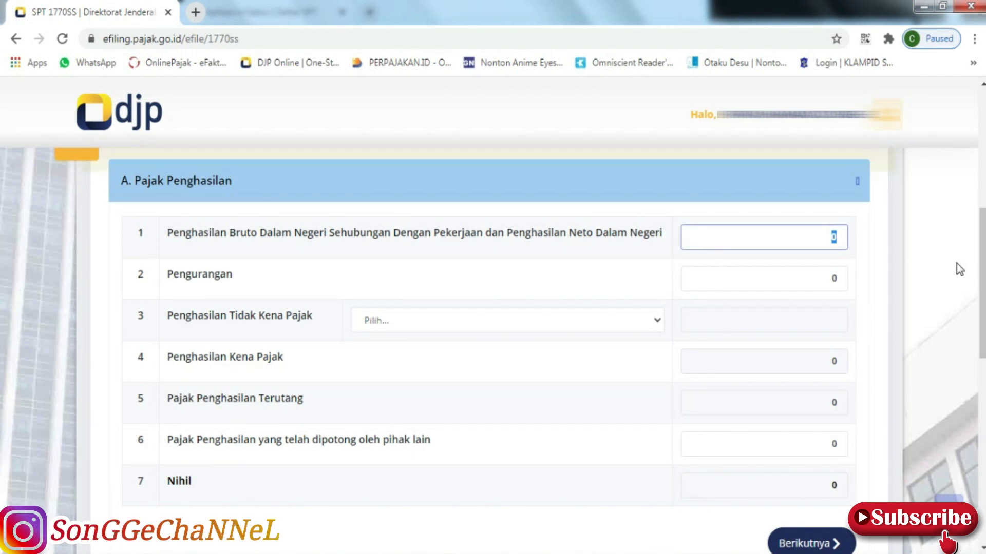
Step: Enter 7.149.225 as the new row 1 gross income and confirm it
{"action": "type", "text": "7.149.225"}
{"action": "key", "text": "Return"}
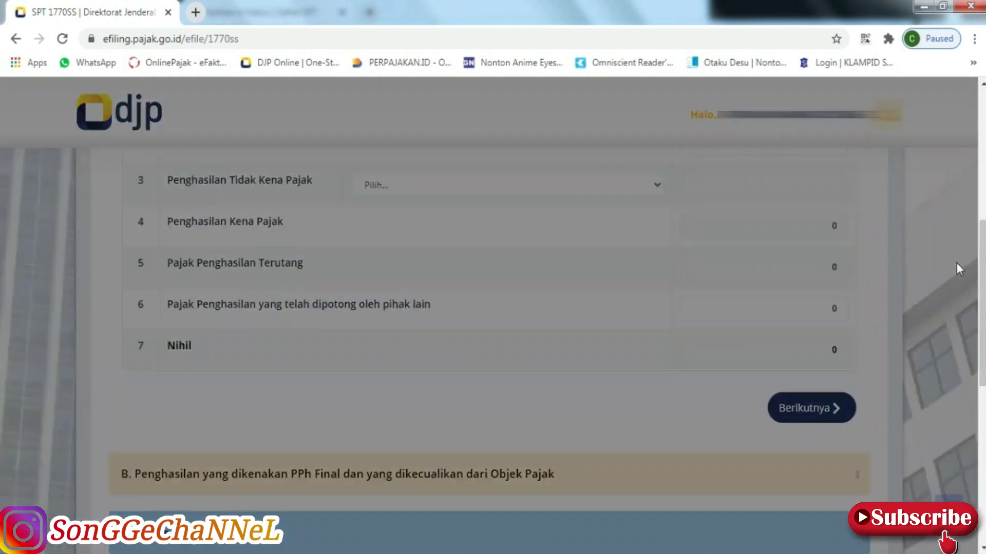
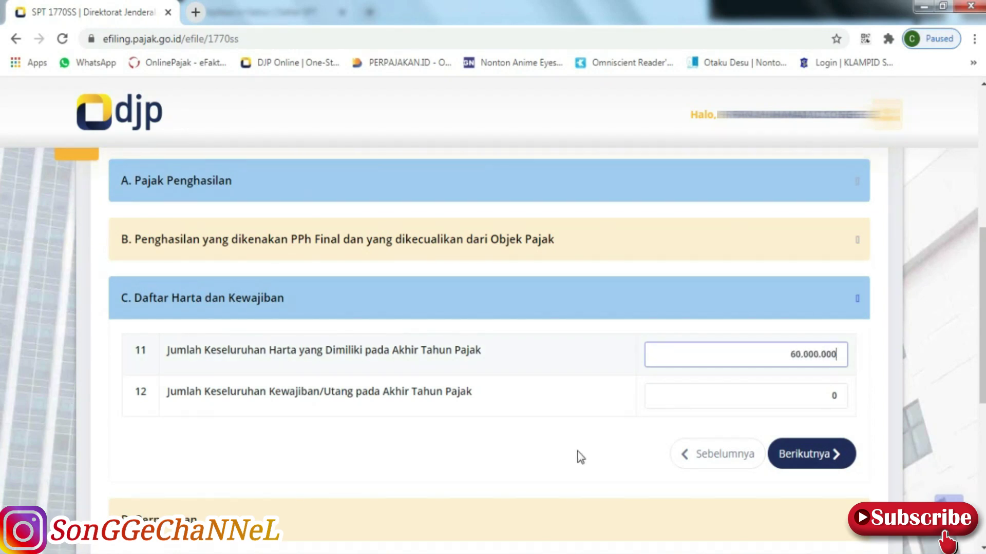
Step: Enter 250.000 as the total liabilities at year end and move on
{"action": "left_click", "coordinate": [596, 405]}
{"action": "left_click", "coordinate": [835, 394]}
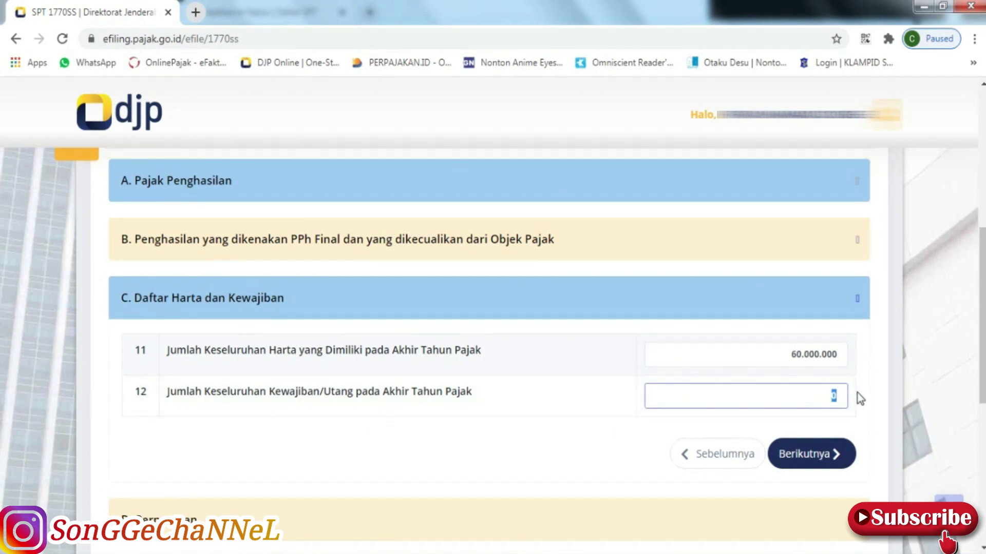
{"action": "type", "text": "2500000"}
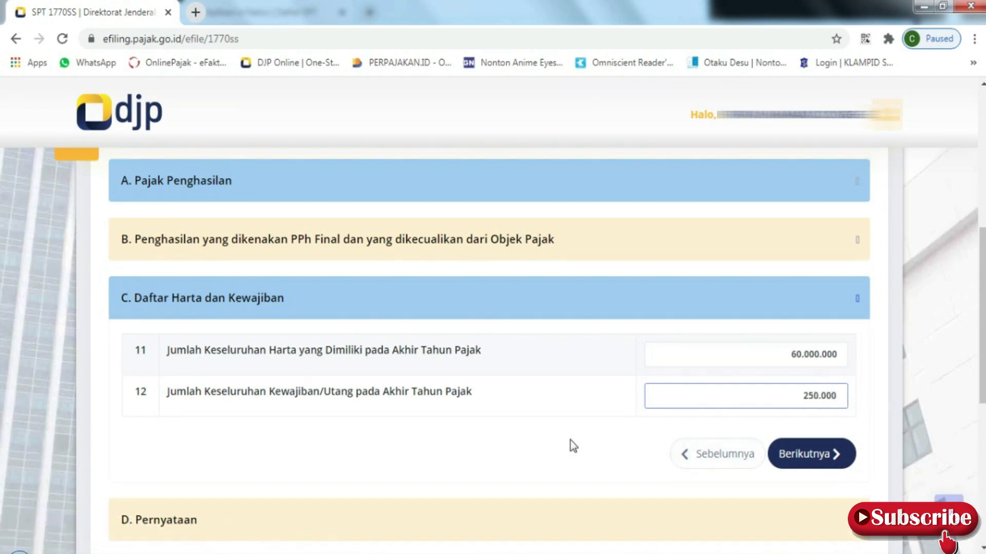
{"action": "left_click", "coordinate": [820, 457]}
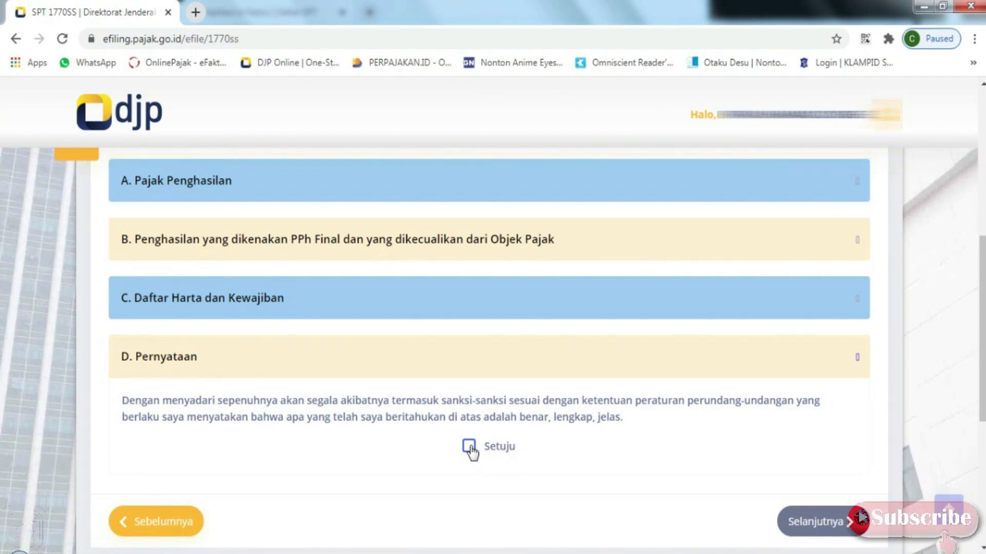
Step: Reopen the assets and liabilities section to recheck the total assets amount
{"action": "scroll", "coordinate": [488, 481], "scroll_direction": "up", "scroll_amount": 4}
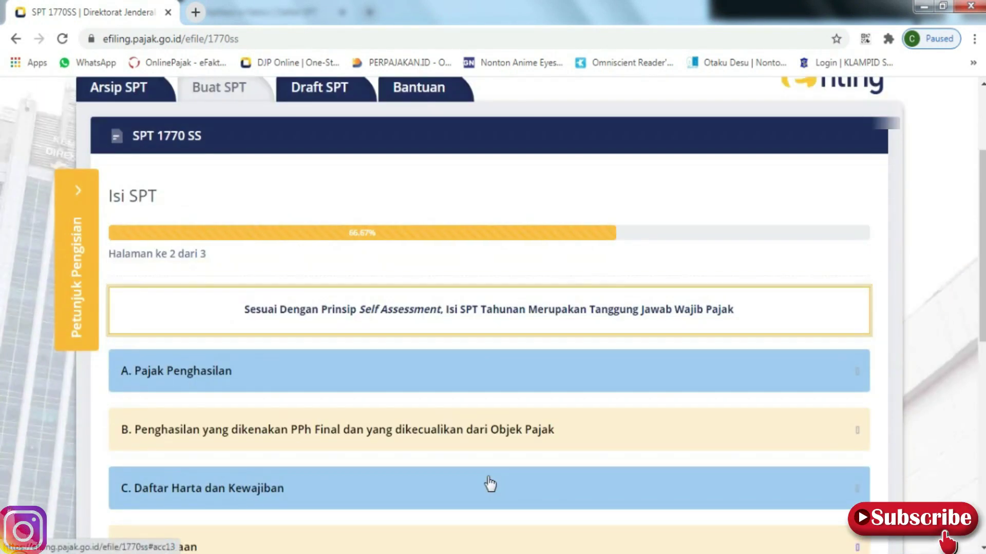
{"action": "scroll", "coordinate": [490, 483], "scroll_direction": "down", "scroll_amount": 2}
{"action": "left_click", "coordinate": [433, 414]}
{"action": "scroll", "coordinate": [733, 432], "scroll_direction": "down", "scroll_amount": 1}
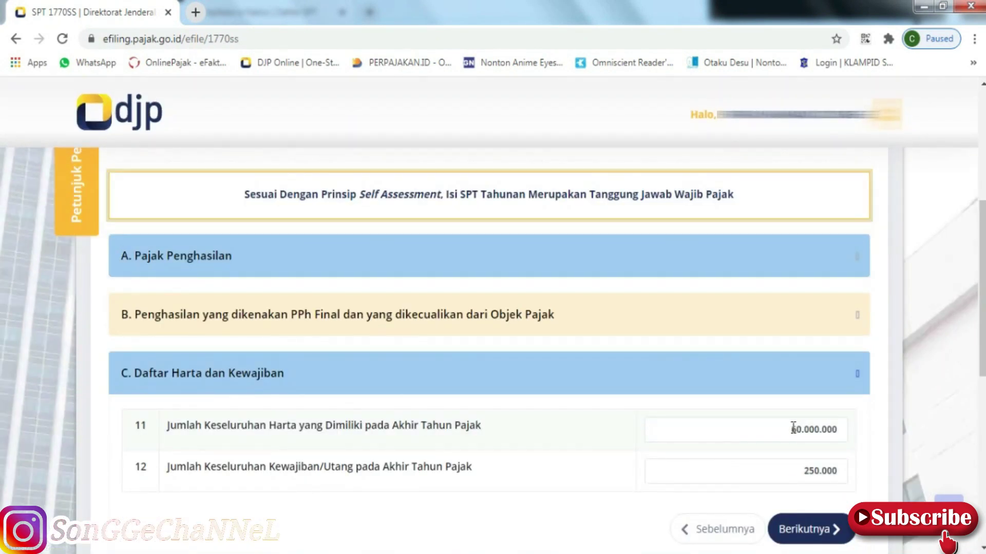
{"action": "scroll", "coordinate": [792, 452], "scroll_direction": "down", "scroll_amount": 2}
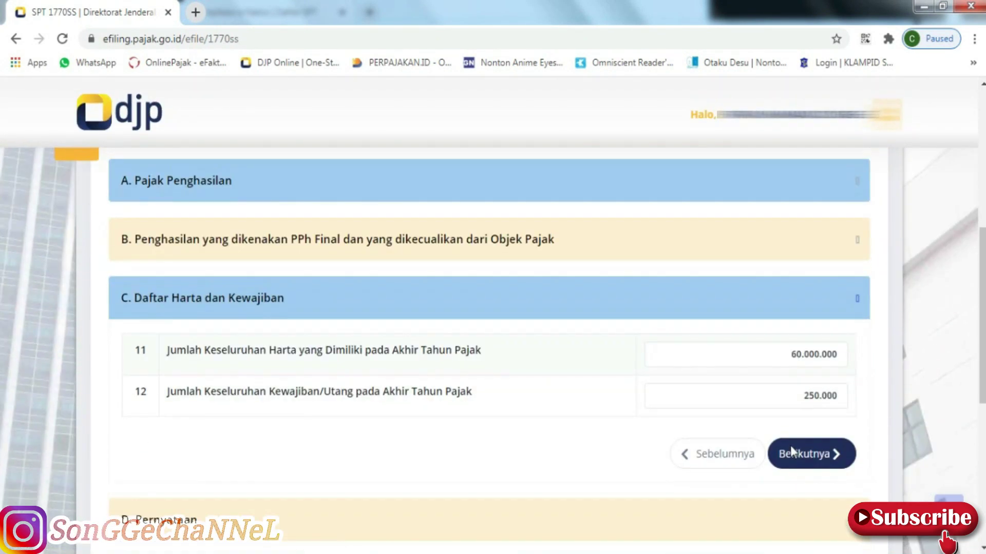
{"action": "left_click", "coordinate": [797, 362]}
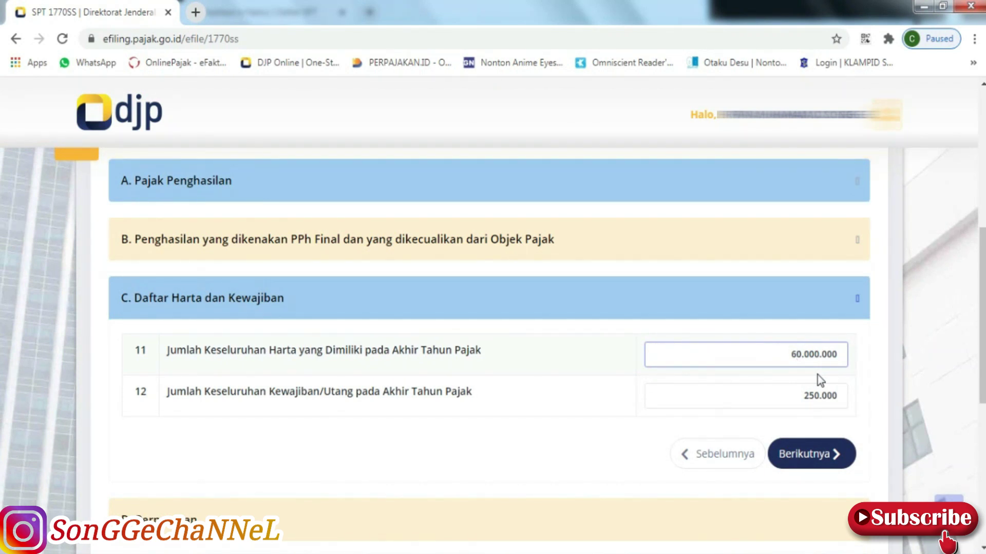
{"action": "left_click", "coordinate": [578, 449]}
{"action": "scroll", "coordinate": [578, 449], "scroll_direction": "down", "scroll_amount": 3}
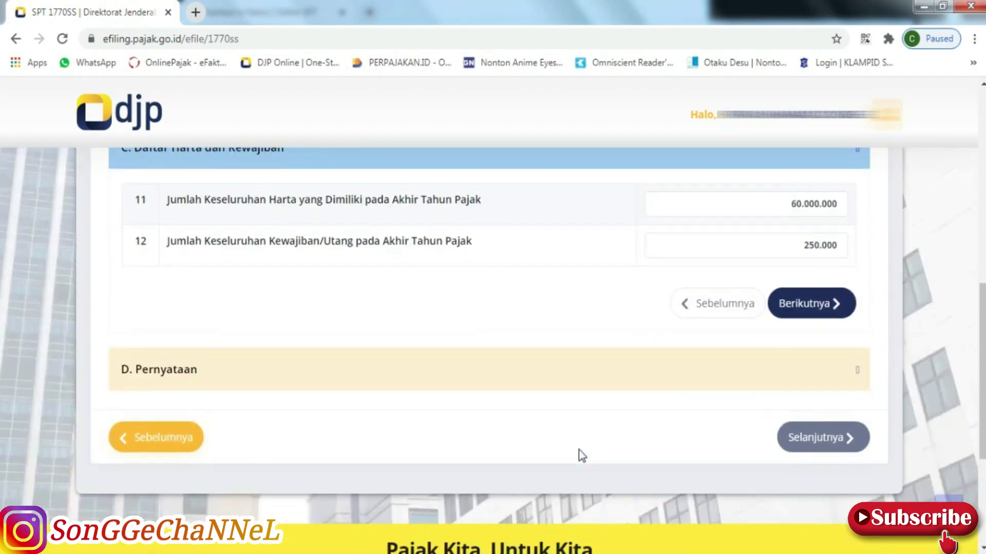
{"action": "scroll", "coordinate": [667, 416], "scroll_direction": "down", "scroll_amount": 2}
{"action": "scroll", "coordinate": [765, 383], "scroll_direction": "up", "scroll_amount": 2}
Step: Continue to section D and agree to the declaration statement (Setuju)
{"action": "left_click", "coordinate": [820, 311]}
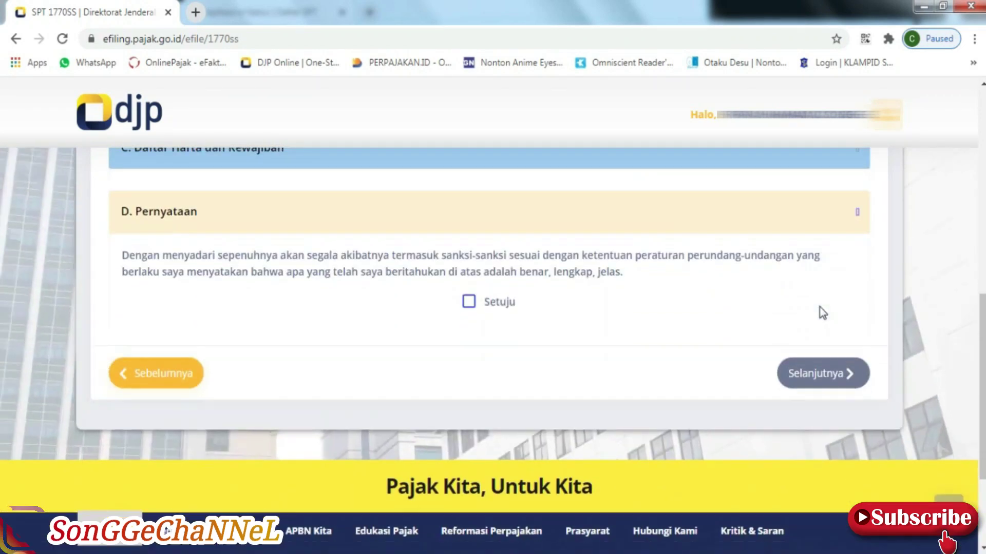
{"action": "left_click", "coordinate": [469, 303]}
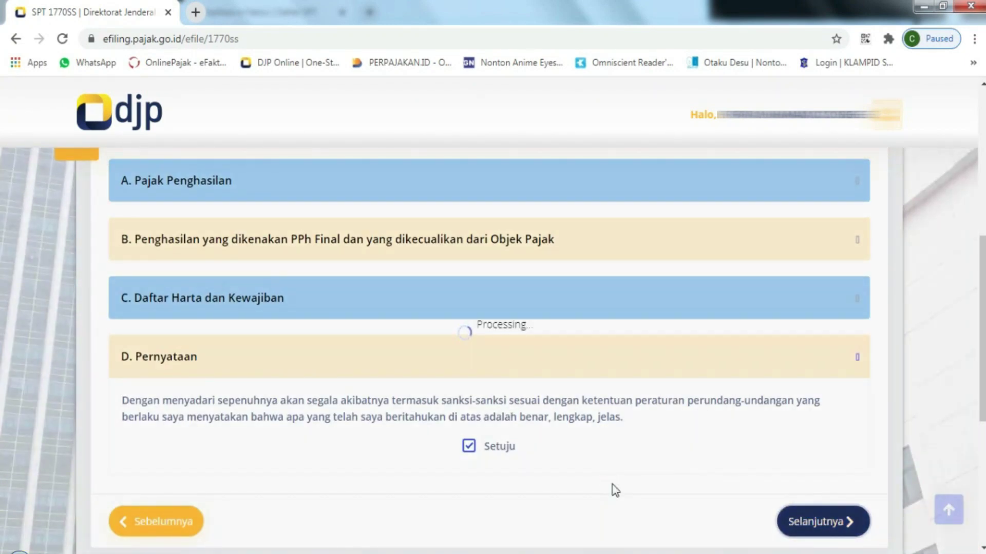
{"action": "scroll", "coordinate": [611, 482], "scroll_direction": "down", "scroll_amount": 5}
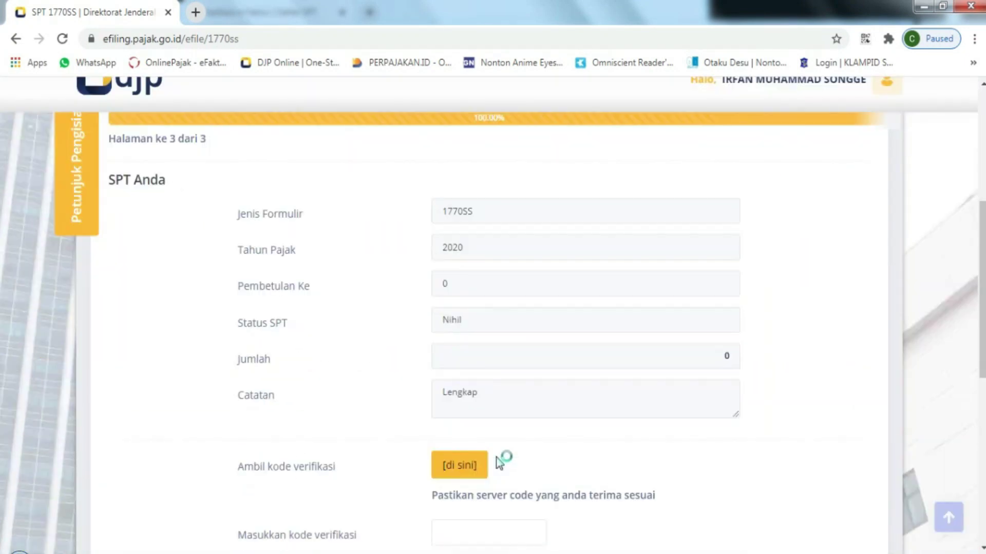
Step: Open a new browser tab and load gmail.com
{"action": "scroll", "coordinate": [497, 458], "scroll_direction": "up", "scroll_amount": 1}
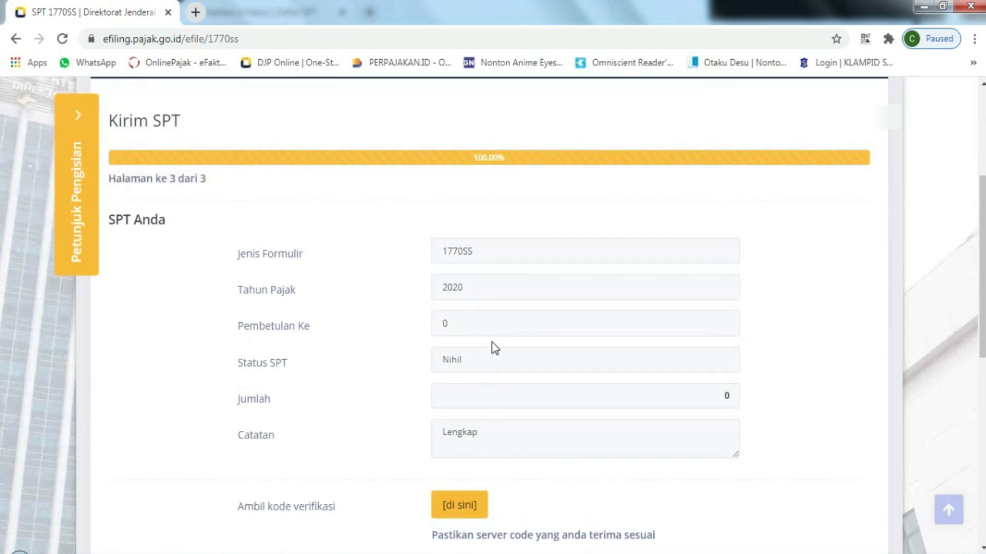
{"action": "scroll", "coordinate": [505, 438], "scroll_direction": "down", "scroll_amount": 1}
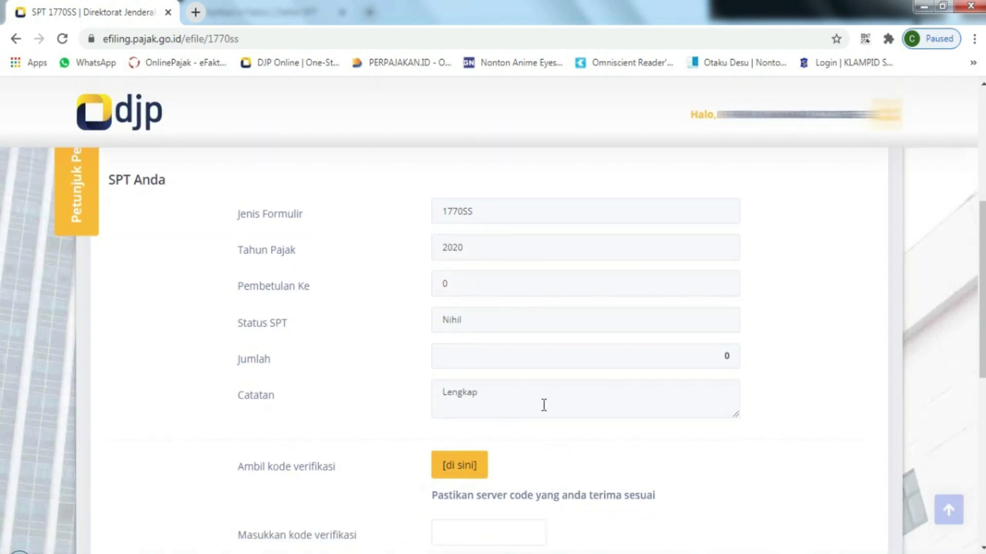
{"action": "scroll", "coordinate": [544, 405], "scroll_direction": "down", "scroll_amount": 2}
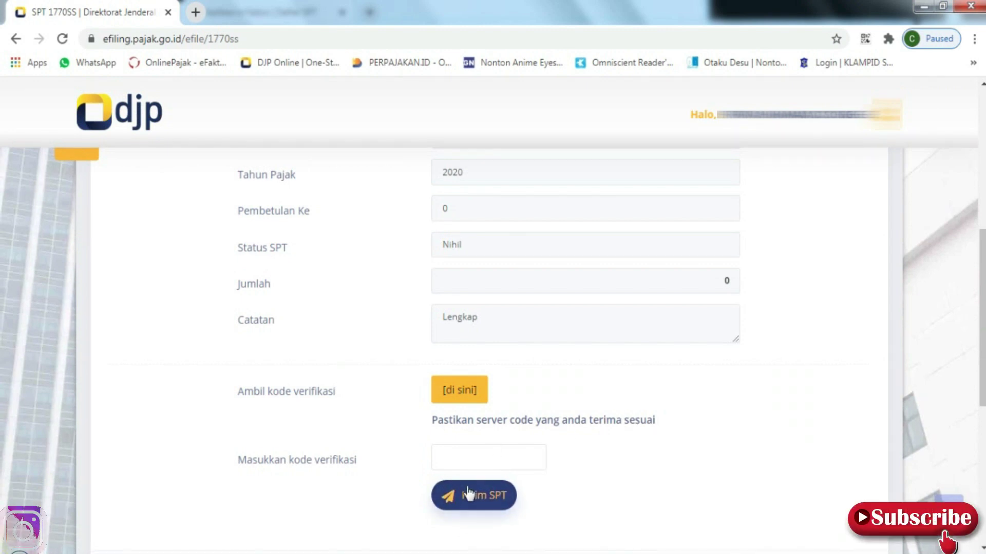
{"action": "left_click", "coordinate": [195, 11]}
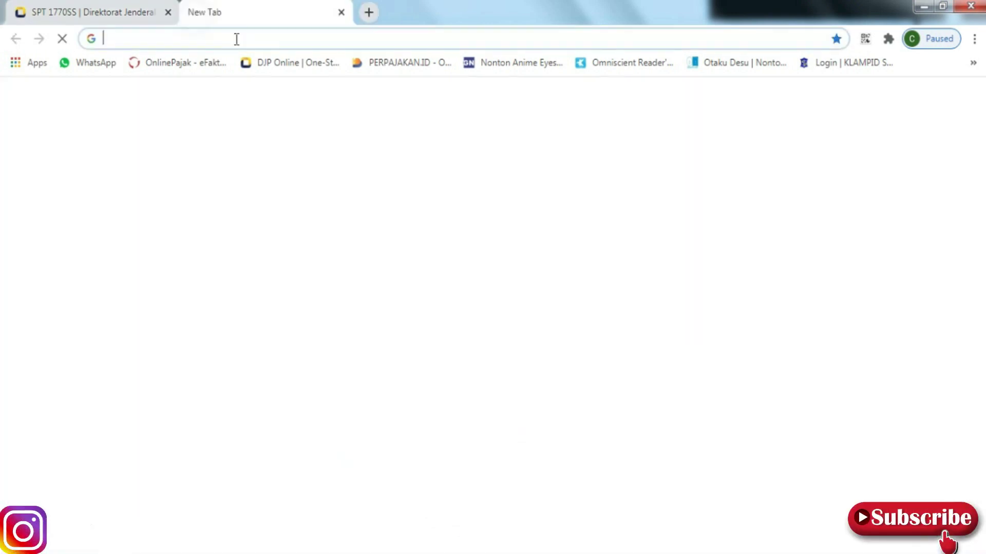
{"action": "type", "text": "g"}
{"action": "key", "text": "Return"}
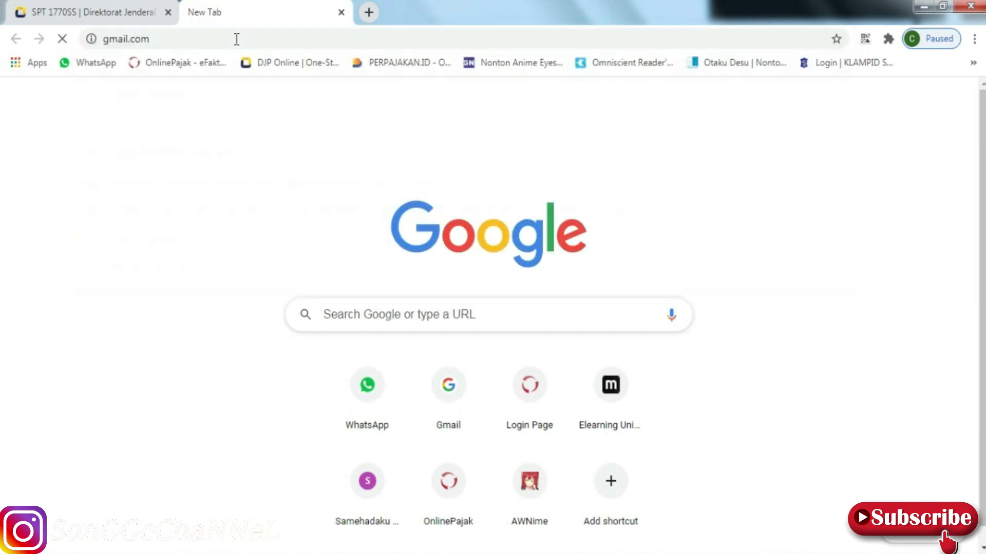
Step: Review the SPT submission page, then switch back to the mail inbox
{"action": "left_click", "coordinate": [116, 12]}
{"action": "scroll", "coordinate": [572, 410], "scroll_direction": "up", "scroll_amount": 4}
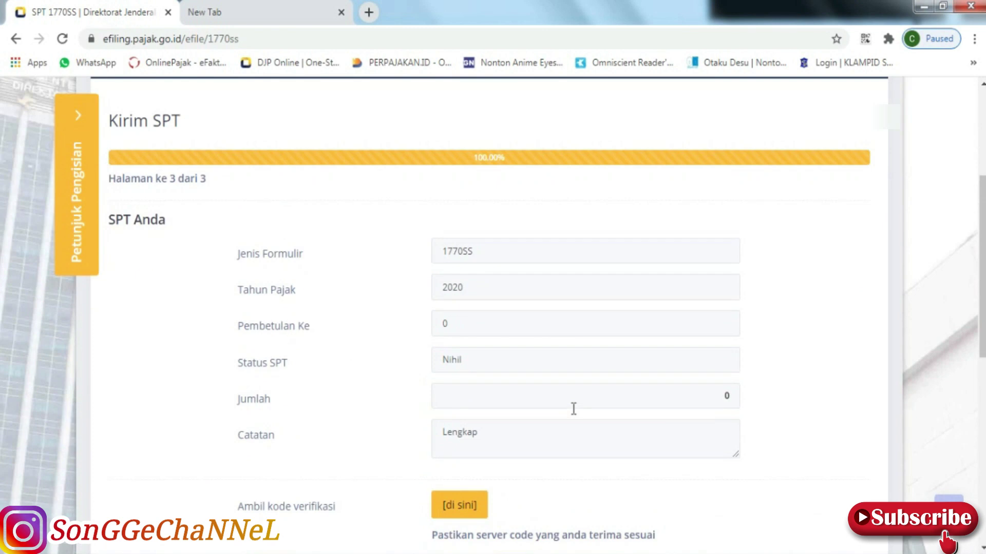
{"action": "scroll", "coordinate": [578, 405], "scroll_direction": "up", "scroll_amount": 2}
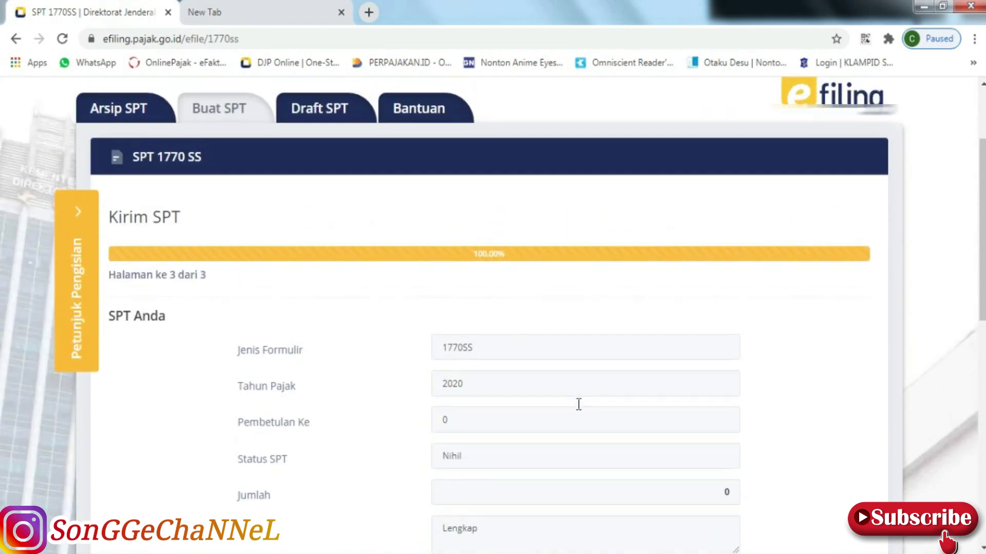
{"action": "scroll", "coordinate": [579, 405], "scroll_direction": "down", "scroll_amount": 3}
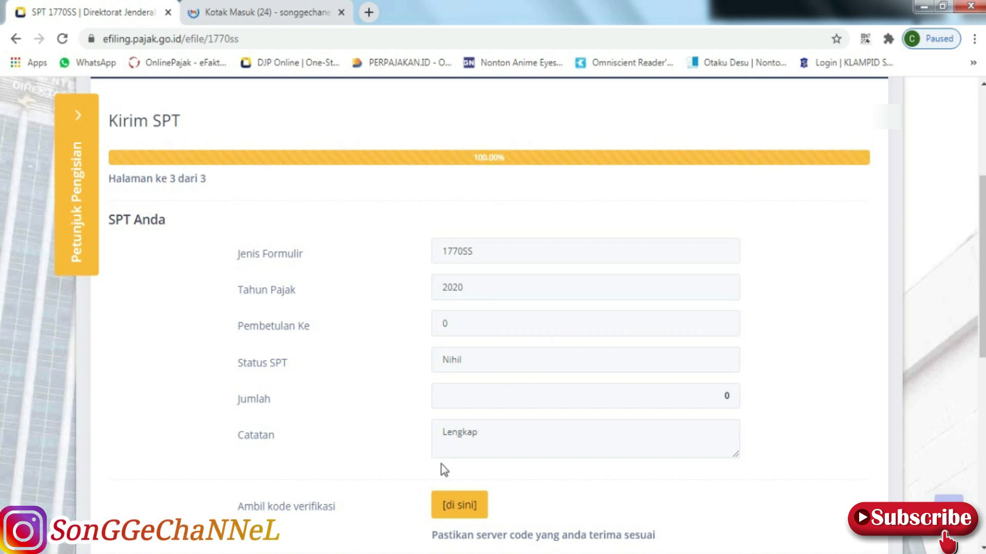
{"action": "left_click", "coordinate": [272, 12]}
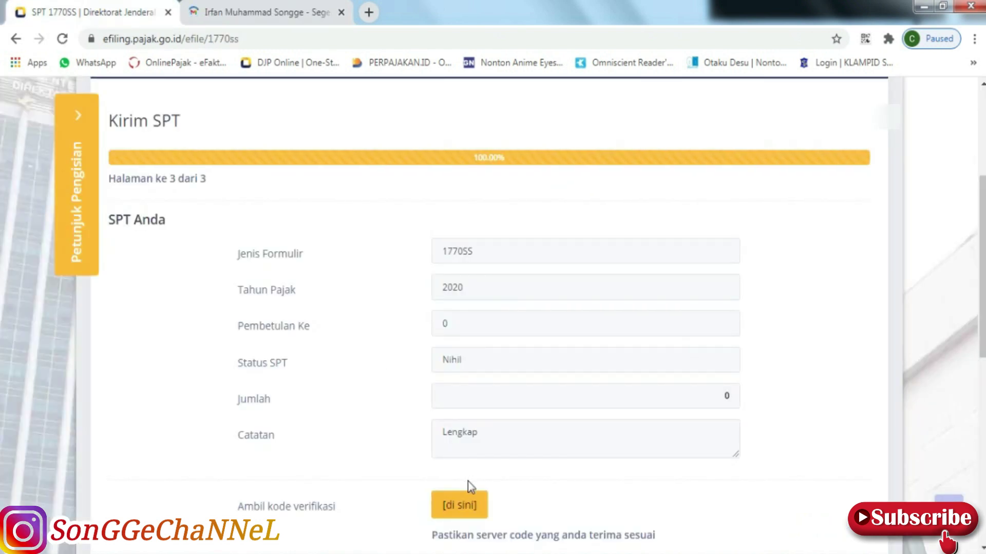
{"action": "scroll", "coordinate": [467, 482], "scroll_direction": "down", "scroll_amount": 1}
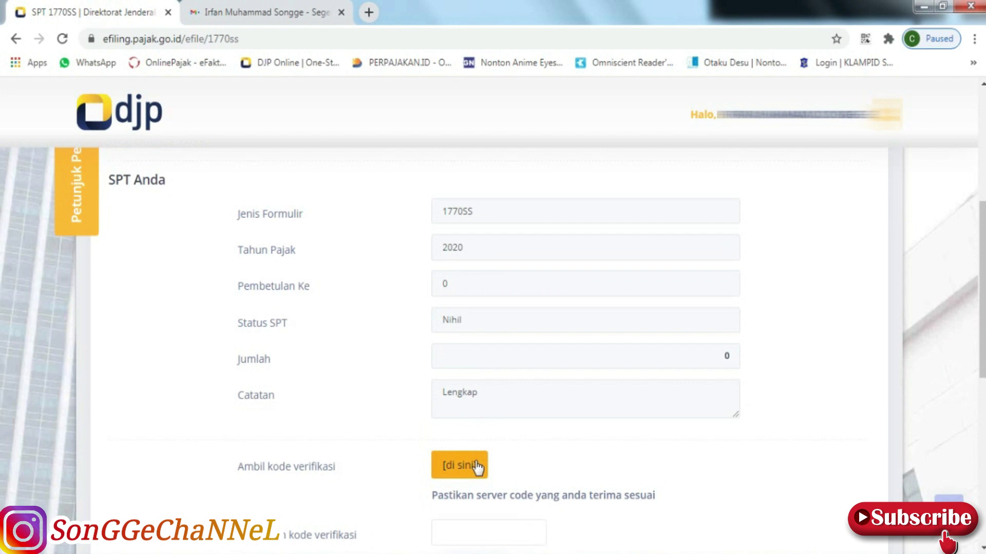
{"action": "scroll", "coordinate": [475, 465], "scroll_direction": "down", "scroll_amount": 2}
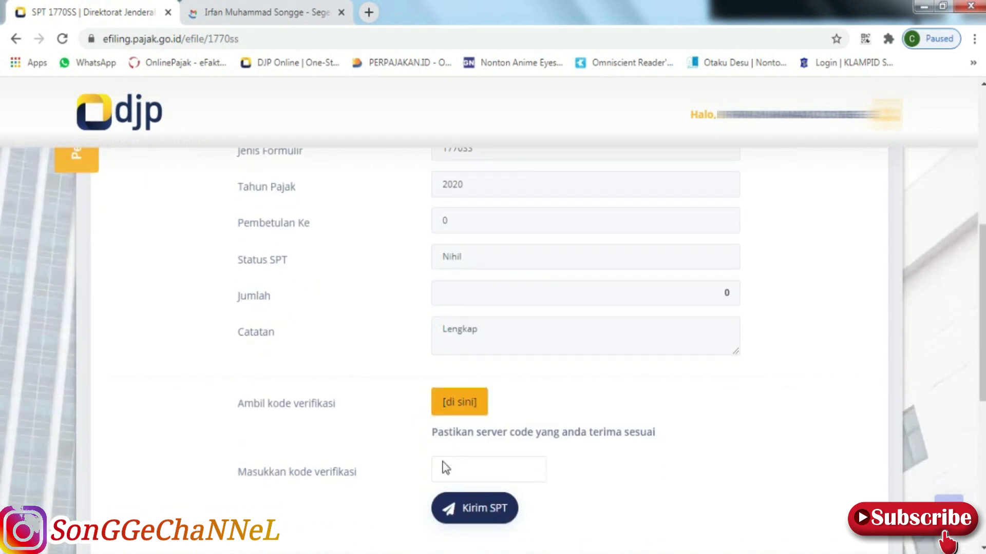
Step: Request the SPT verification code and have it sent by SMS
{"action": "left_click", "coordinate": [447, 395]}
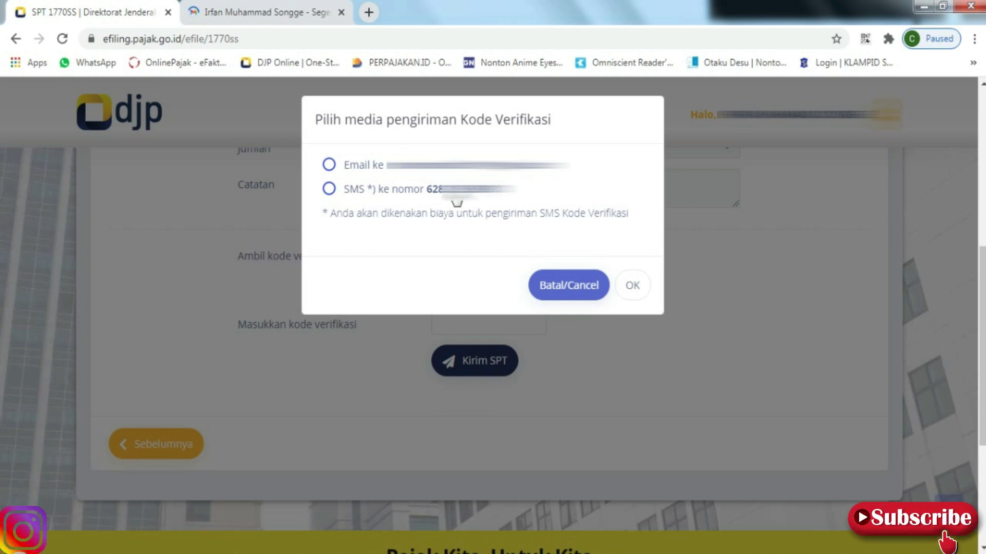
{"action": "left_click", "coordinate": [330, 190]}
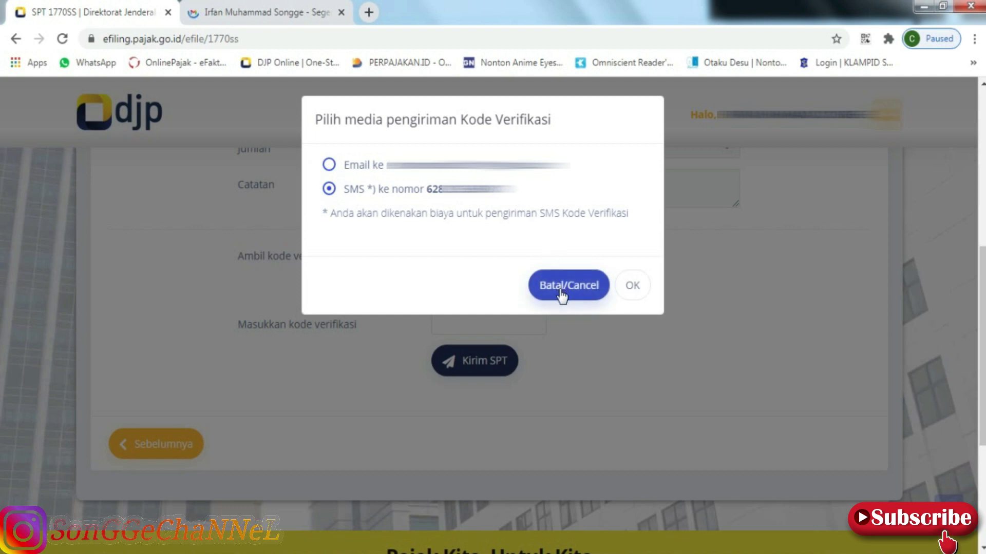
{"action": "left_click", "coordinate": [631, 286]}
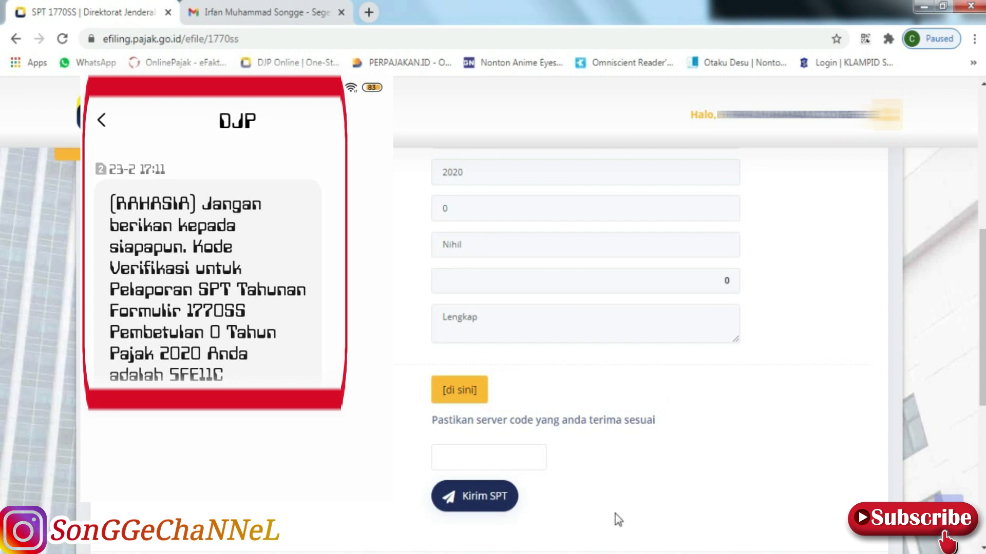
Step: Enter the received verification code and submit the SPT (Kirim SPT)
{"action": "left_click", "coordinate": [489, 455]}
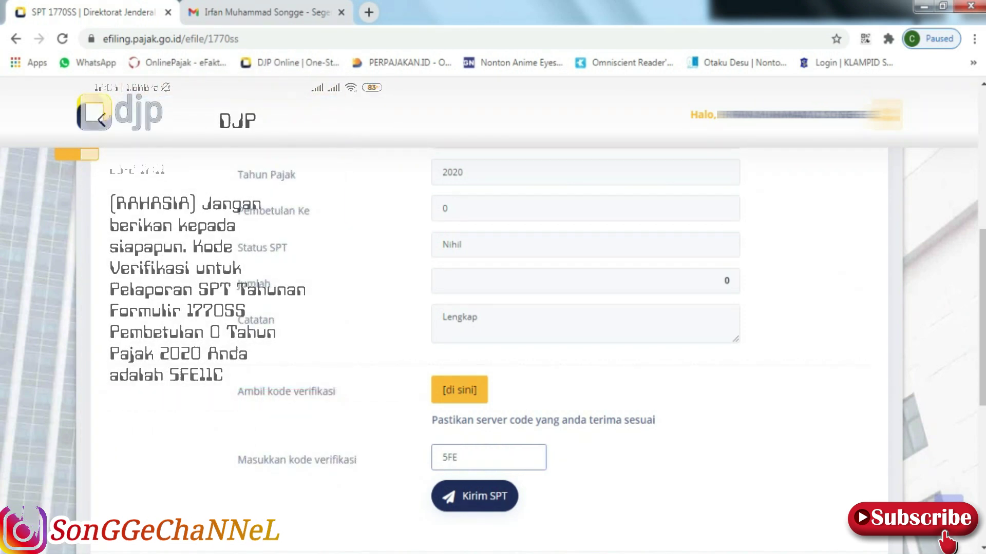
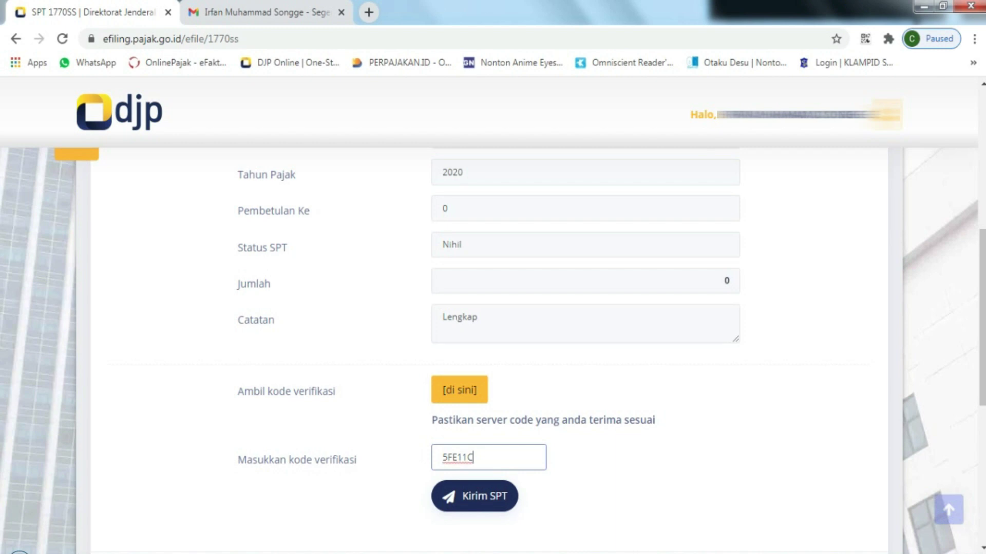
{"action": "left_click", "coordinate": [467, 495]}
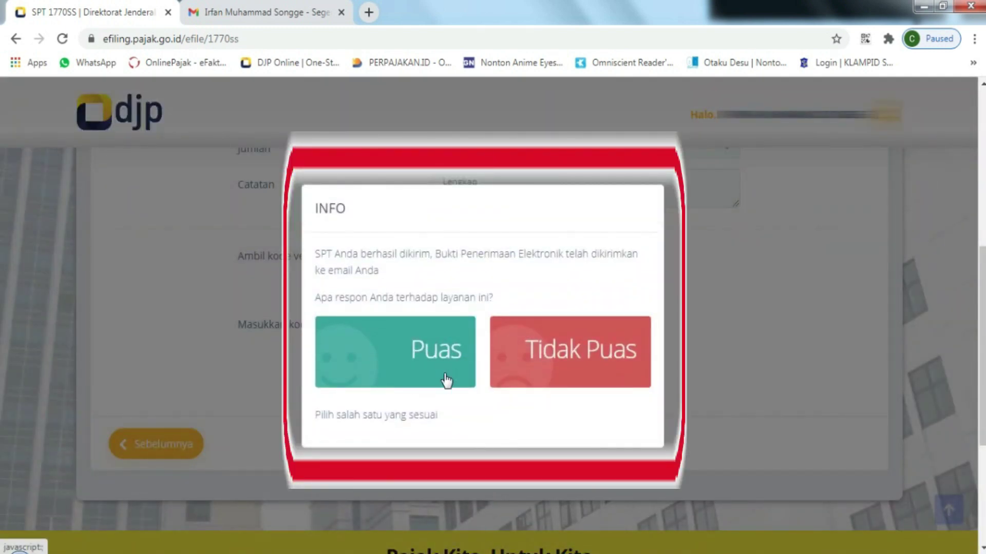
Step: Rate the service as Puas and review the updated SPT archive
{"action": "scroll", "coordinate": [447, 380], "scroll_direction": "up", "scroll_amount": 1}
{"action": "left_click", "coordinate": [426, 362]}
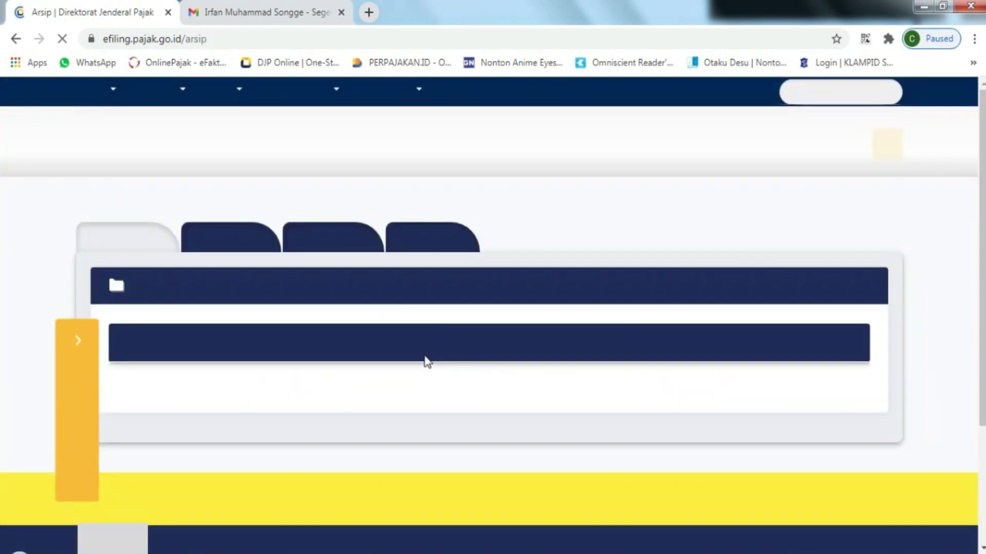
{"action": "scroll", "coordinate": [313, 371], "scroll_direction": "down", "scroll_amount": 1}
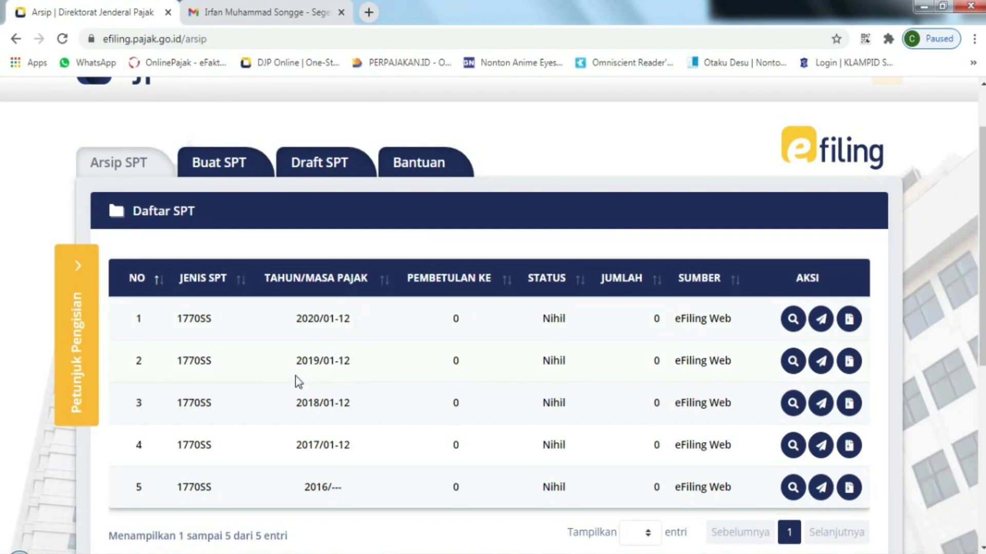
{"action": "scroll", "coordinate": [295, 375], "scroll_direction": "down", "scroll_amount": 1}
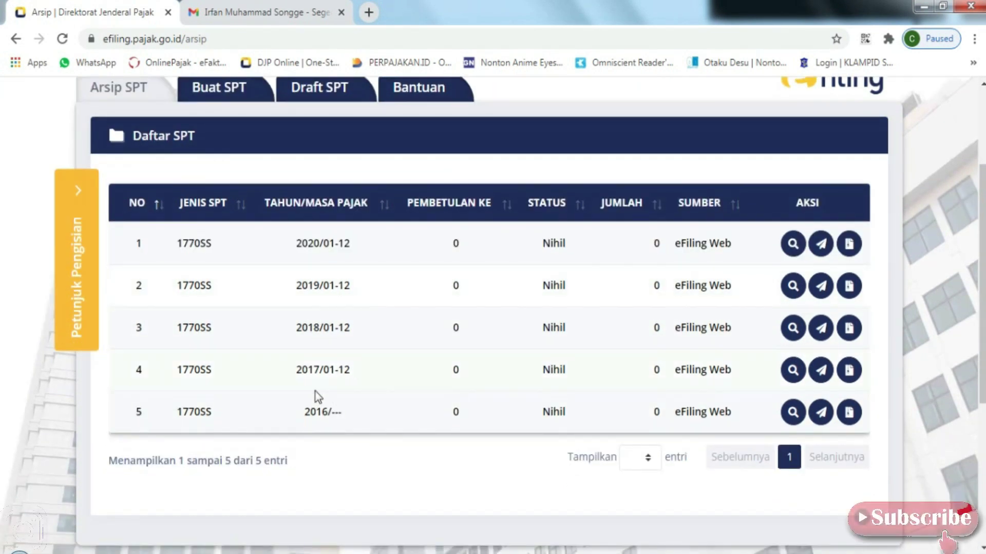
{"action": "scroll", "coordinate": [346, 421], "scroll_direction": "up", "scroll_amount": 1}
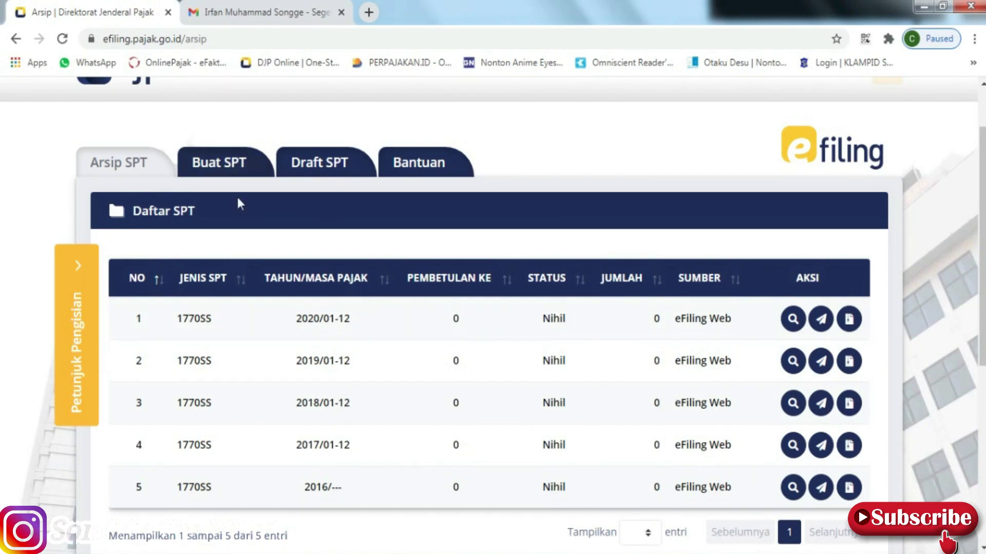
Step: Open the e-Filing electronic receipt email in Gmail, then return to the archive
{"action": "left_click", "coordinate": [210, 12]}
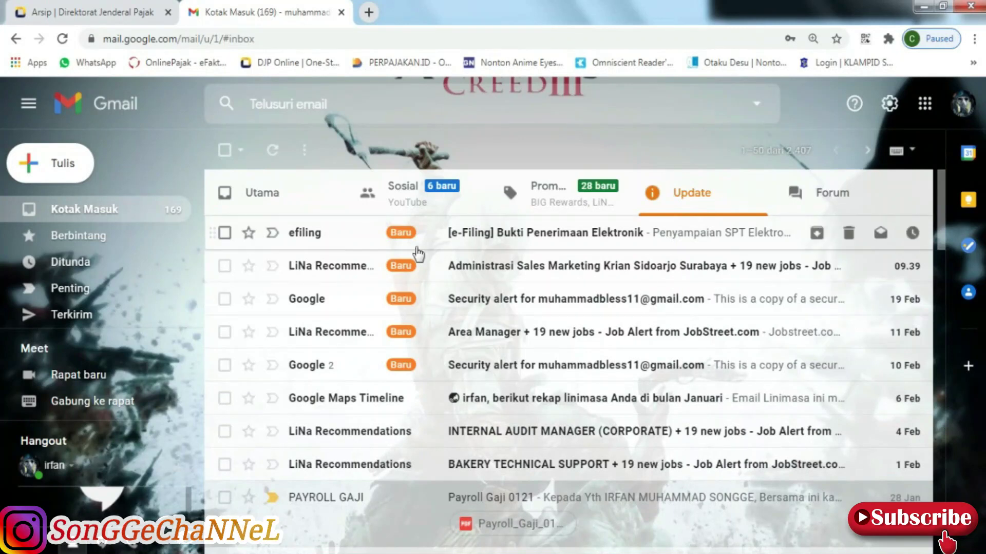
{"action": "left_click", "coordinate": [509, 235]}
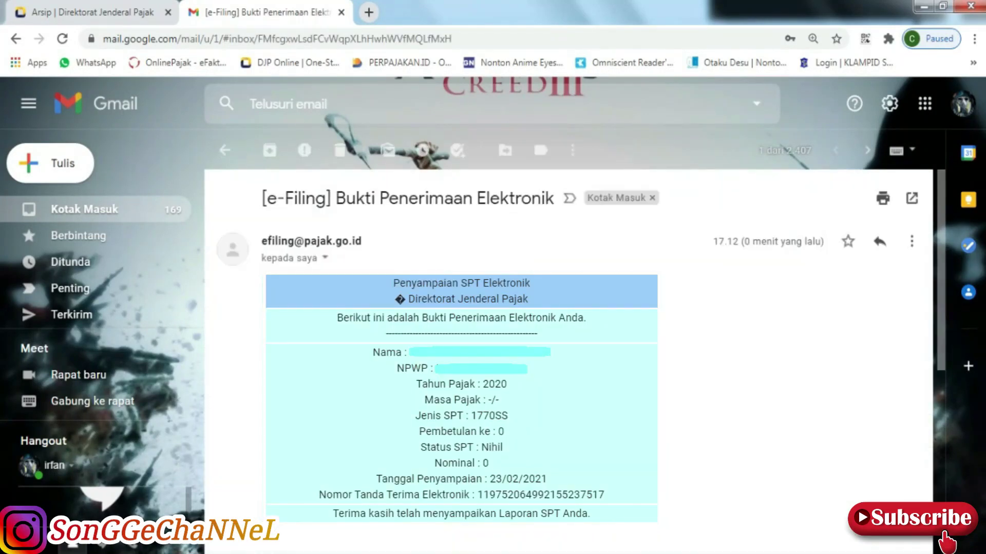
{"action": "left_click", "coordinate": [93, 13]}
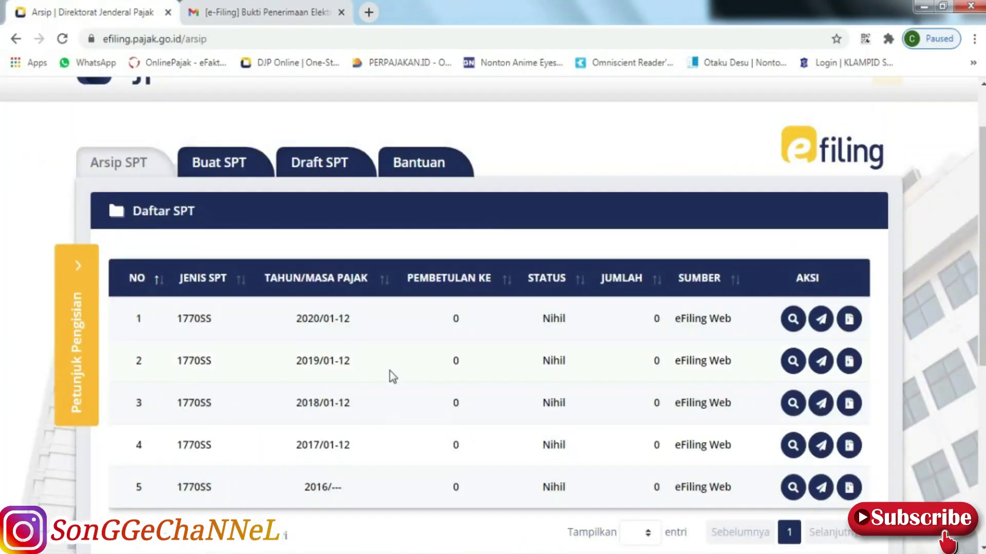
Step: Reload the SPT archive page
{"action": "scroll", "coordinate": [391, 374], "scroll_direction": "down", "scroll_amount": 1}
{"action": "scroll", "coordinate": [389, 371], "scroll_direction": "down", "scroll_amount": 2}
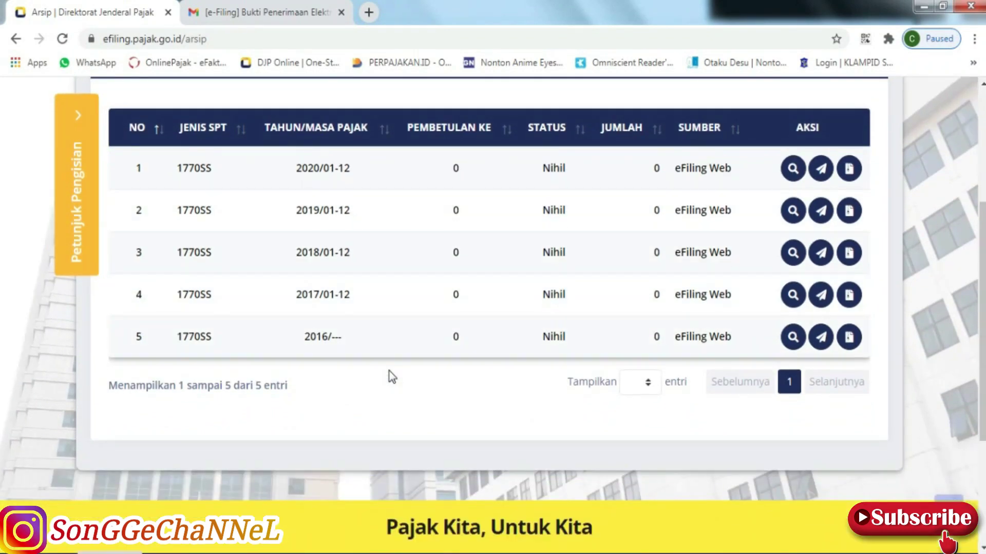
{"action": "scroll", "coordinate": [390, 372], "scroll_direction": "up", "scroll_amount": 3}
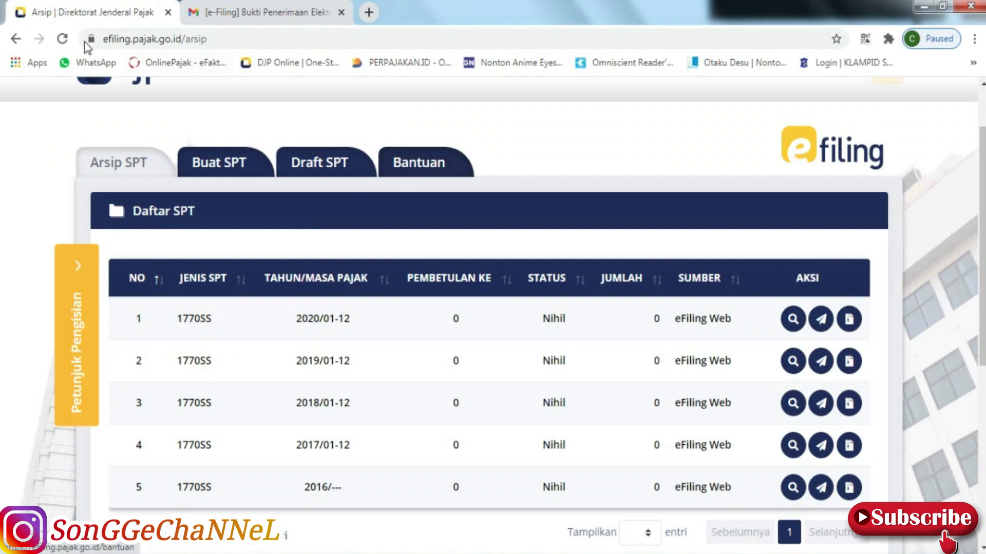
{"action": "scroll", "coordinate": [214, 184], "scroll_direction": "up", "scroll_amount": 2}
{"action": "mouse_move", "coordinate": [114, 101]}
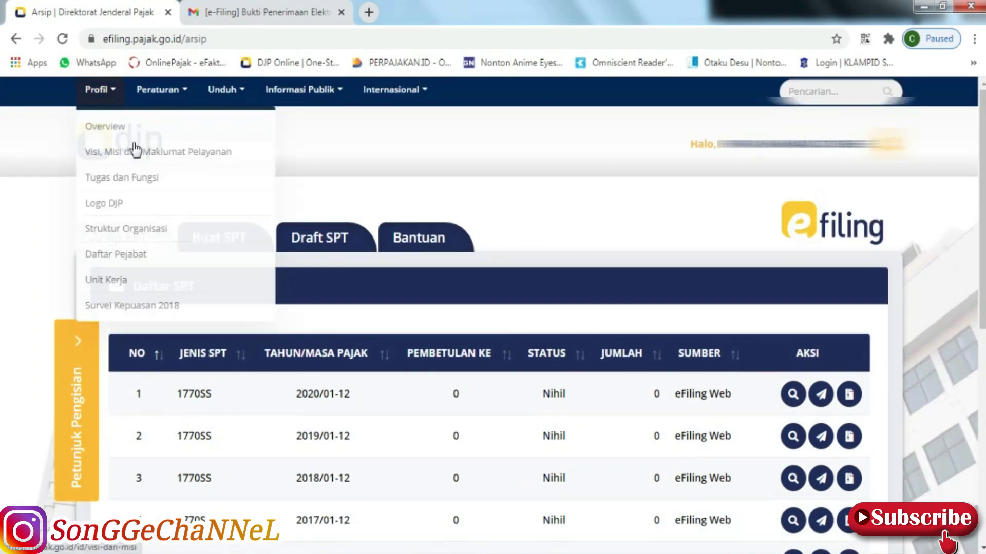
{"action": "left_click", "coordinate": [139, 150]}
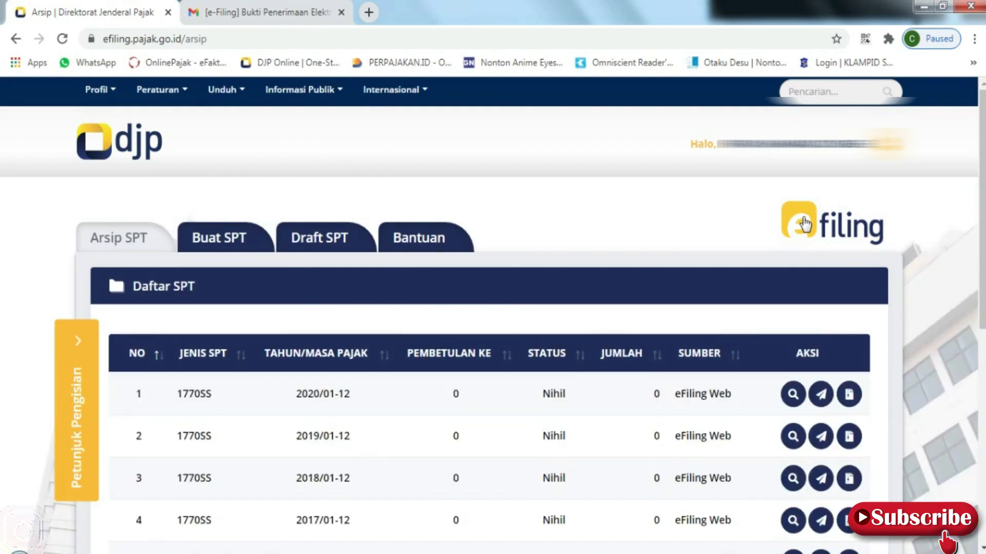
Step: Go to djponline.pajak.go.id and open the e-Billing application
{"action": "mouse_move", "coordinate": [94, 92]}
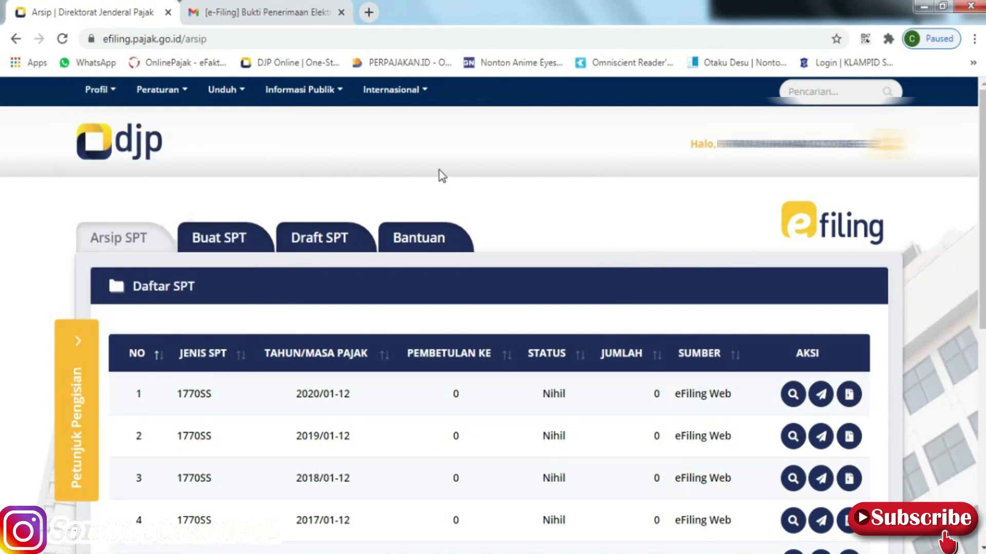
{"action": "left_click", "coordinate": [214, 37]}
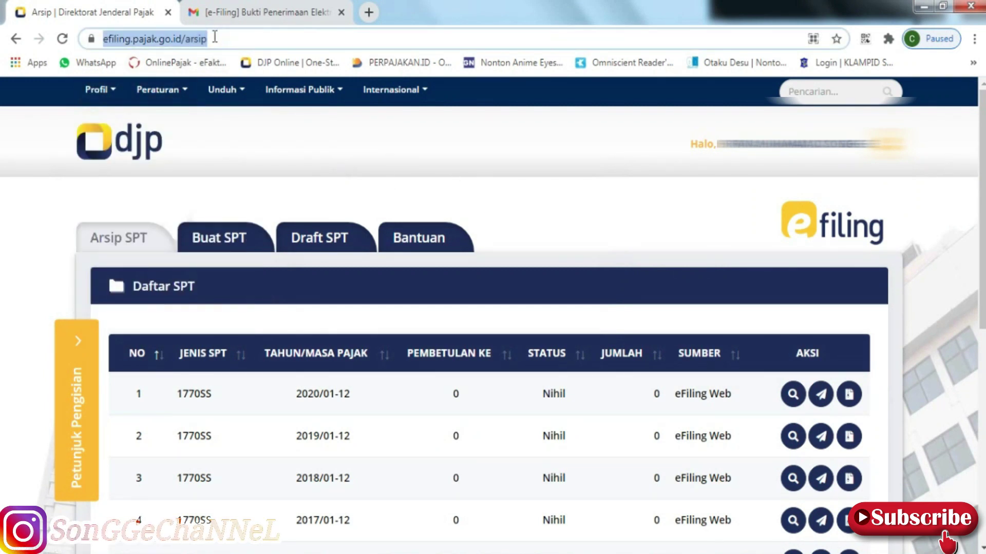
{"action": "type", "text": "d"}
{"action": "key", "text": "Return"}
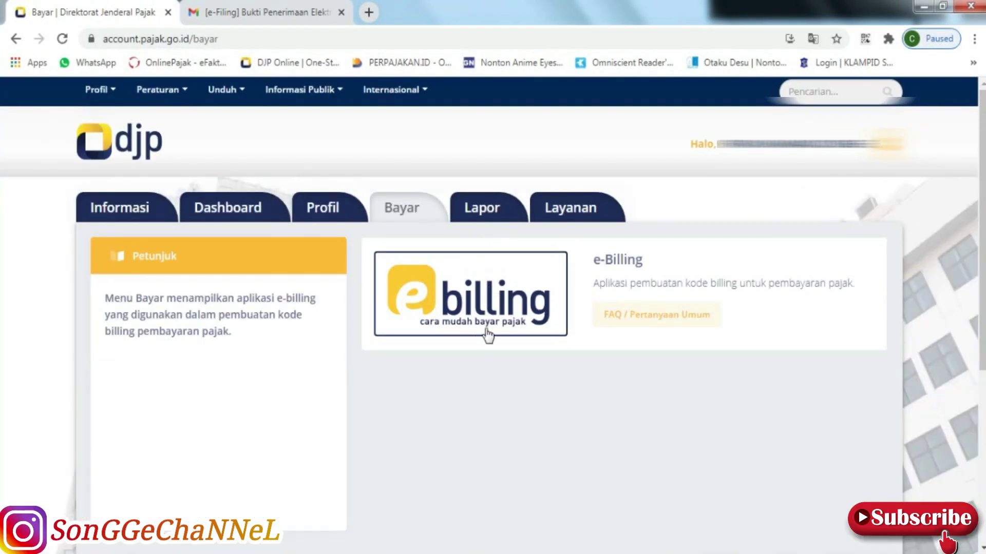
{"action": "left_click", "coordinate": [464, 312]}
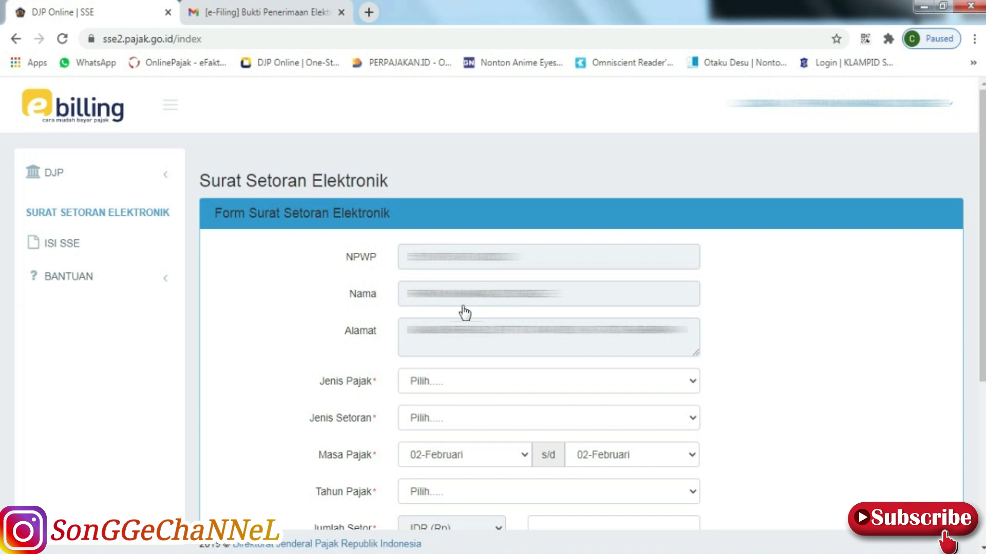
Step: Choose 411125-PPh Psl 25 Orang Pribadi, deposit type 200-Tahunan and tax year 2020
{"action": "scroll", "coordinate": [465, 312], "scroll_direction": "down", "scroll_amount": 1}
{"action": "left_click", "coordinate": [465, 311]}
{"action": "scroll", "coordinate": [487, 223], "scroll_direction": "down", "scroll_amount": 1}
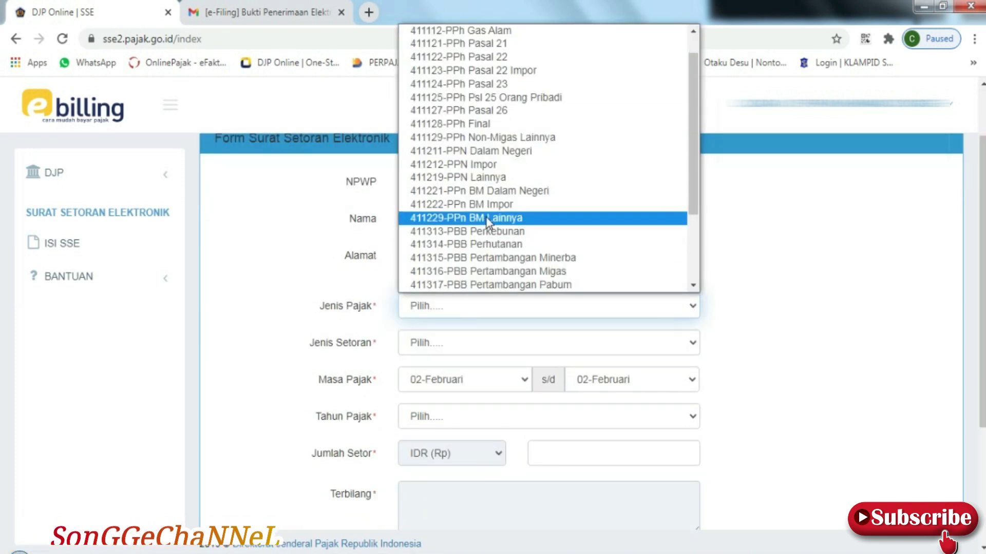
{"action": "scroll", "coordinate": [486, 221], "scroll_direction": "up", "scroll_amount": 1}
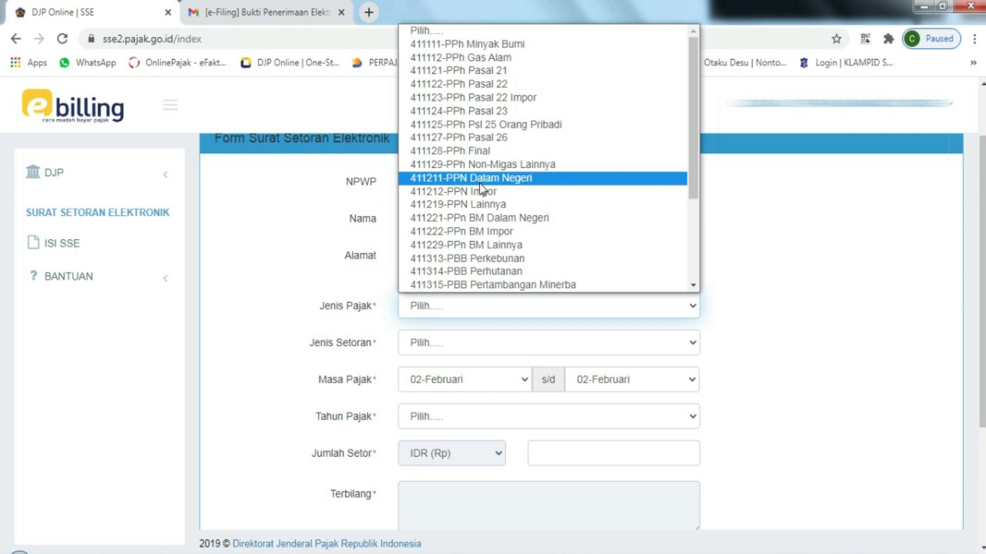
{"action": "left_click", "coordinate": [466, 128]}
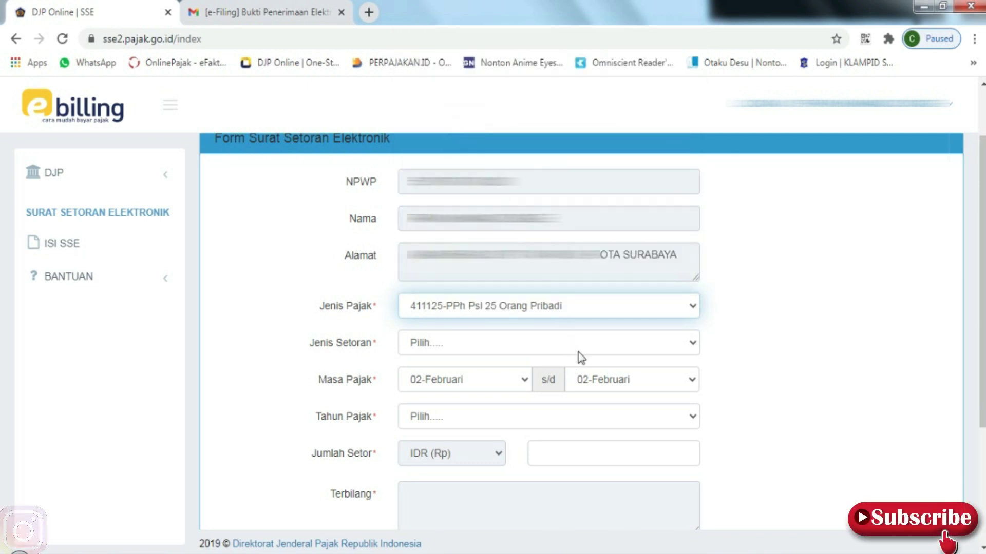
{"action": "left_click", "coordinate": [578, 352]}
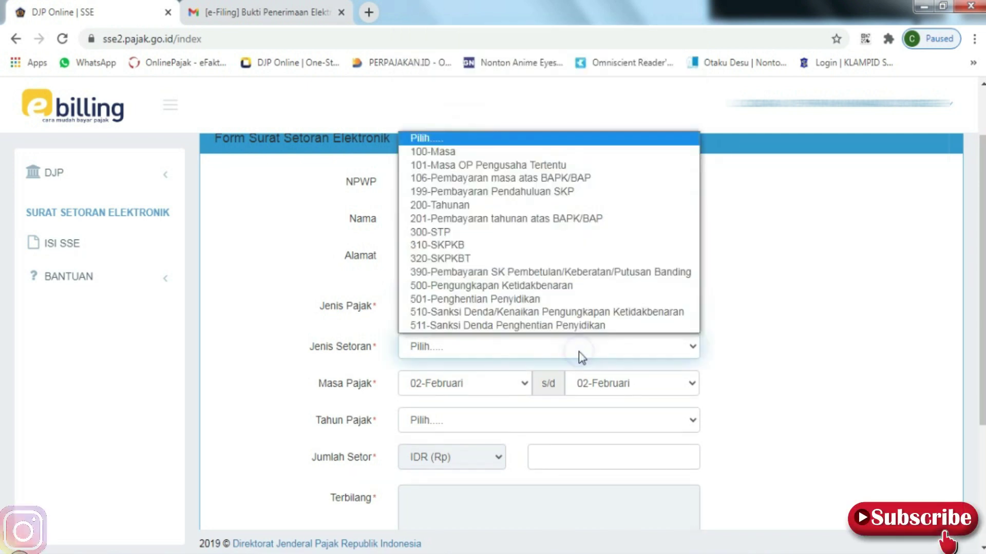
{"action": "left_click", "coordinate": [452, 206]}
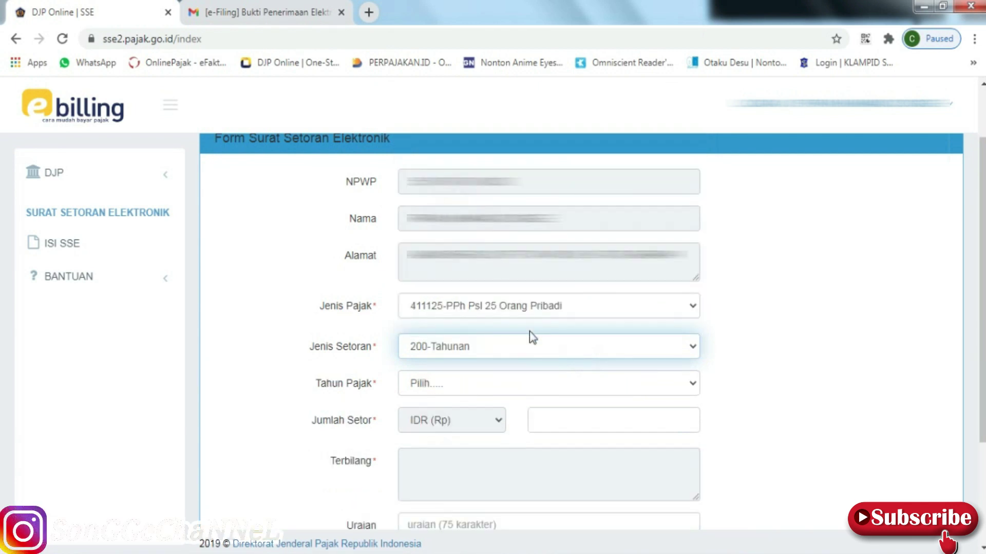
{"action": "left_click", "coordinate": [518, 384]}
{"action": "left_click", "coordinate": [452, 152]}
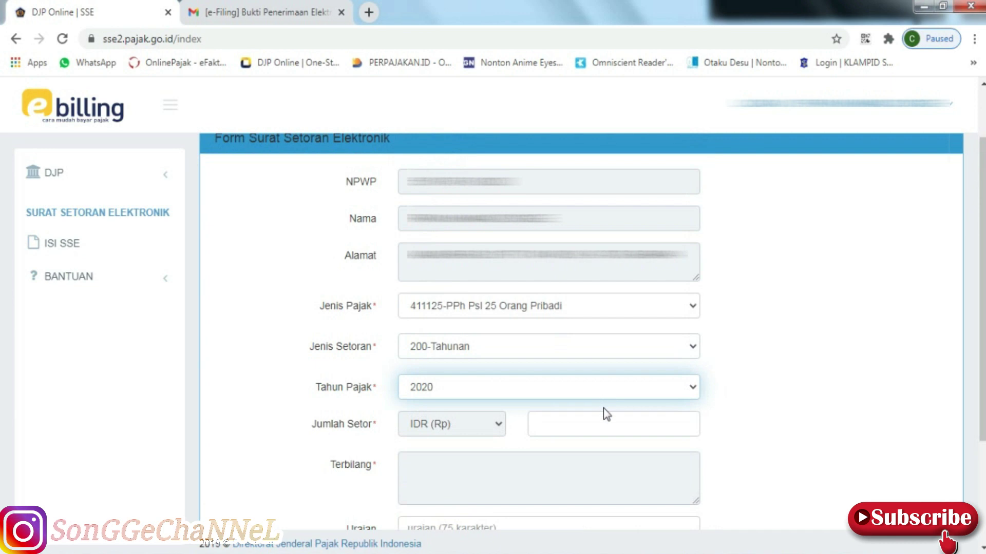
{"action": "scroll", "coordinate": [603, 411], "scroll_direction": "down", "scroll_amount": 2}
{"action": "left_click", "coordinate": [551, 352]}
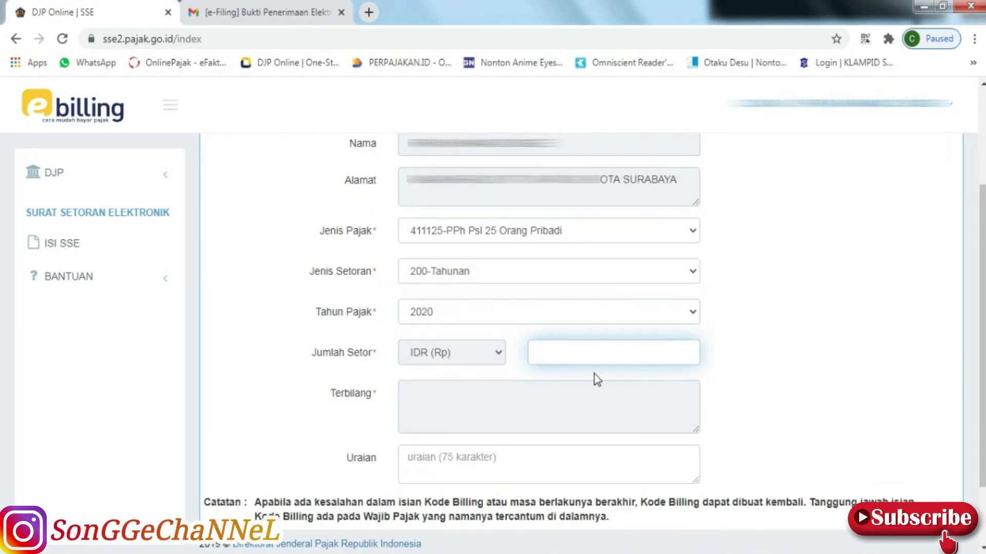